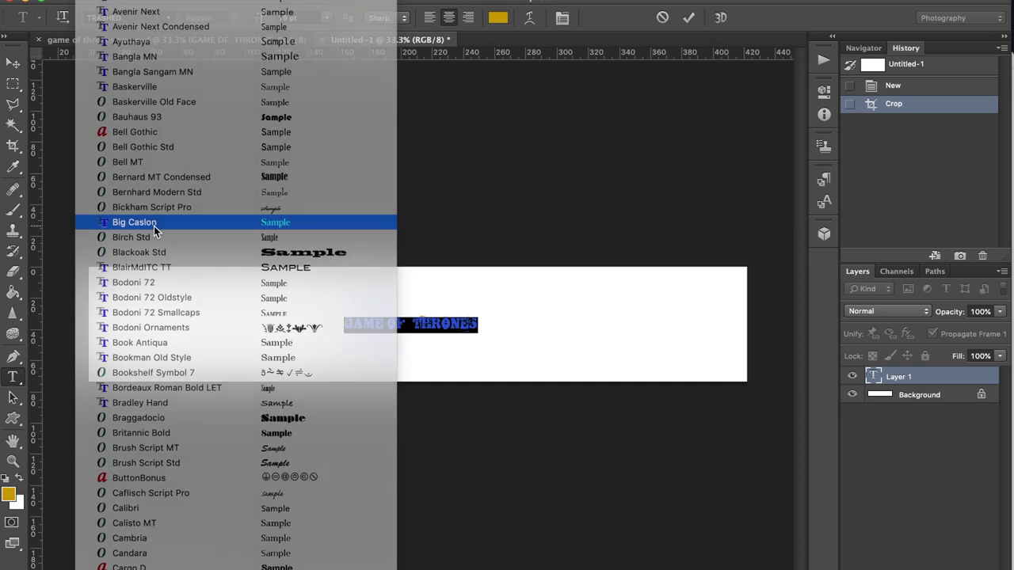
Set the GAME OF THRONES text in Big Caslon at 95 pt and centre it on the white canvas.
{"action": "key", "text": "Up"}
{"action": "key", "text": "Up"}
{"action": "key", "text": "Up"}
{"action": "key", "text": "Up"}
{"action": "key", "text": "Up"}
{"action": "key", "text": "Up"}
{"action": "key", "text": "Up"}
{"action": "key", "text": "Up"}
{"action": "key", "text": "Up"}
{"action": "key", "text": "Up"}
{"action": "key", "text": "Up"}
{"action": "key", "text": "Up"}
{"action": "key", "text": "Up"}
{"action": "key", "text": "Up"}
{"action": "key", "text": "Up"}
{"action": "key", "text": "Up"}
{"action": "key", "text": "Up"}
{"action": "key", "text": "Up"}
{"action": "key", "text": "Up"}
{"action": "key", "text": "Up"}
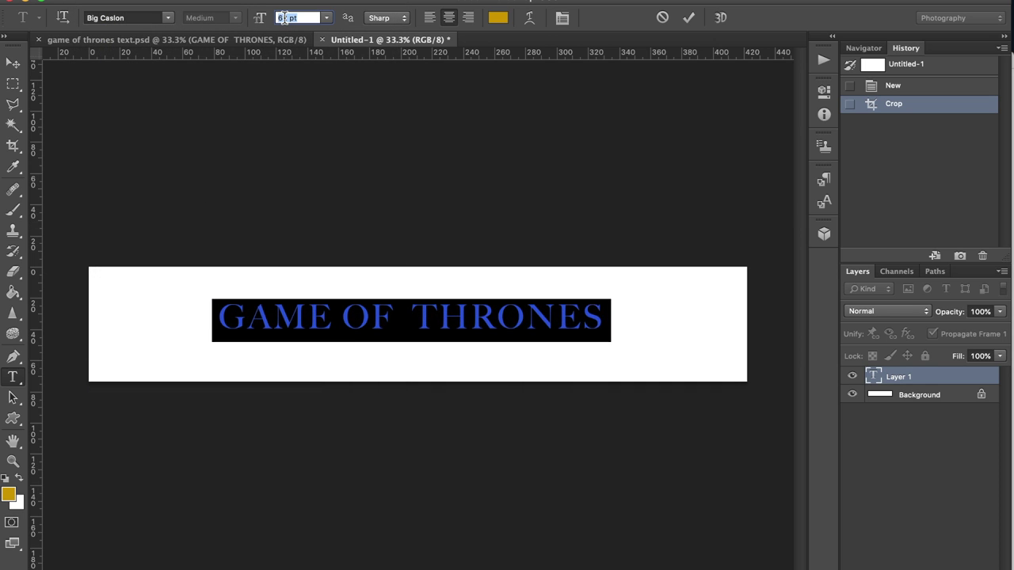
{"action": "scroll", "coordinate": [284, 17], "scroll_direction": "up", "scroll_amount": 20}
{"action": "key", "text": "Up"}
{"action": "key", "text": "Up"}
{"action": "key", "text": "Up"}
{"action": "key", "text": "Up"}
{"action": "left_click", "coordinate": [12, 63]}
{"action": "left_click_drag", "start_coordinate": [134, 163], "coordinate": [145, 176]}
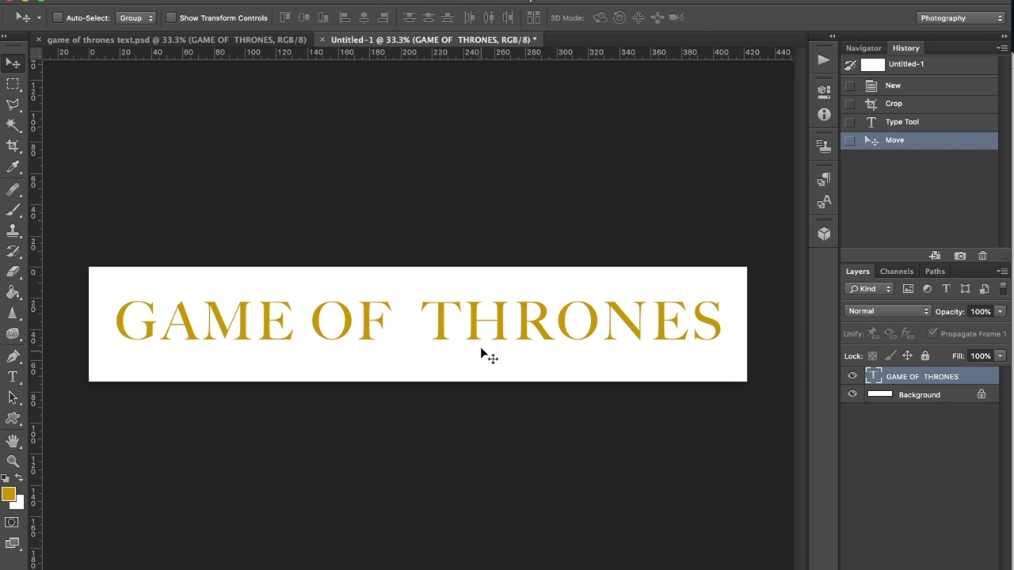
Switch to the web browser and search Google Images for "game of thrones logo".
{"action": "key", "text": "super+Tab"}
{"action": "key", "text": "super+Tab"}
{"action": "key", "text": "super+Tab"}
{"action": "left_click", "coordinate": [627, 10]}
{"action": "left_click", "coordinate": [657, 46]}
{"action": "type", "text": "game of thrones"}
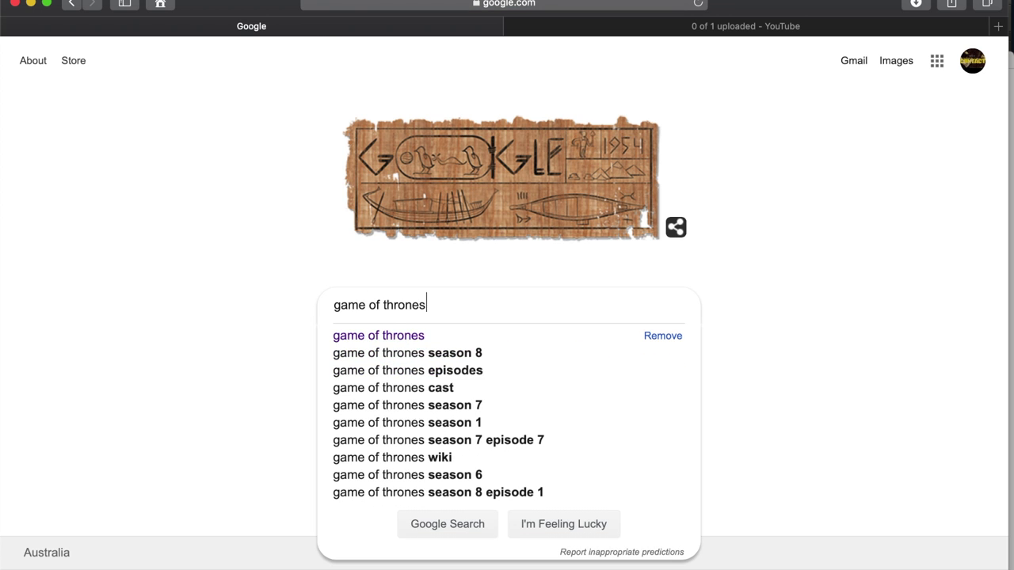
{"action": "key", "text": "Return"}
{"action": "left_click", "coordinate": [261, 74]}
{"action": "type", "text": "logo"}
{"action": "key", "text": "Return"}
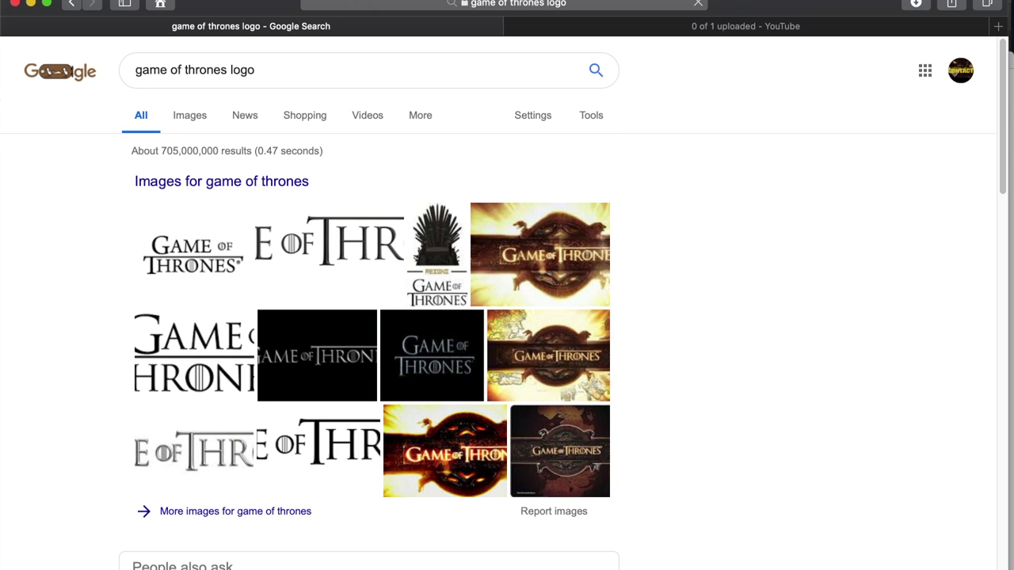
{"action": "left_click", "coordinate": [193, 119]}
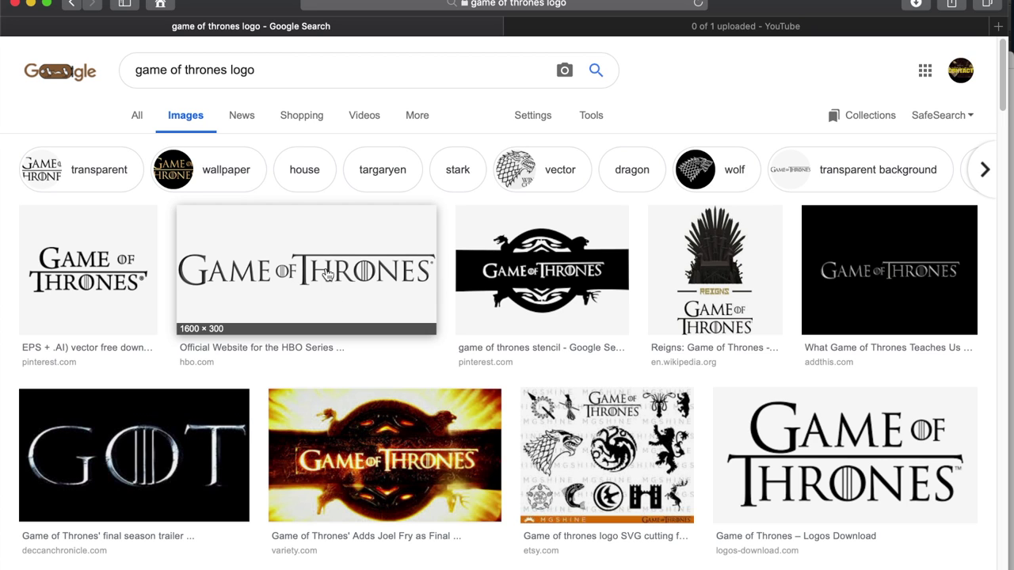
Save the 1600 × 300 HBO Game of Thrones logo image to the Downloads folder and return to Photoshop.
{"action": "left_click", "coordinate": [311, 294]}
{"action": "right_click", "coordinate": [339, 358]}
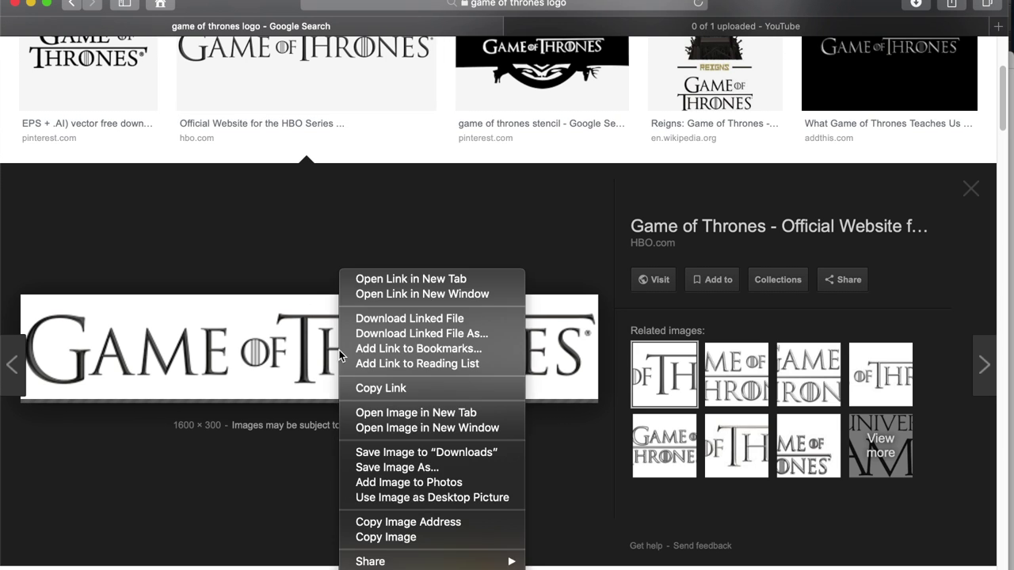
{"action": "left_click", "coordinate": [410, 455]}
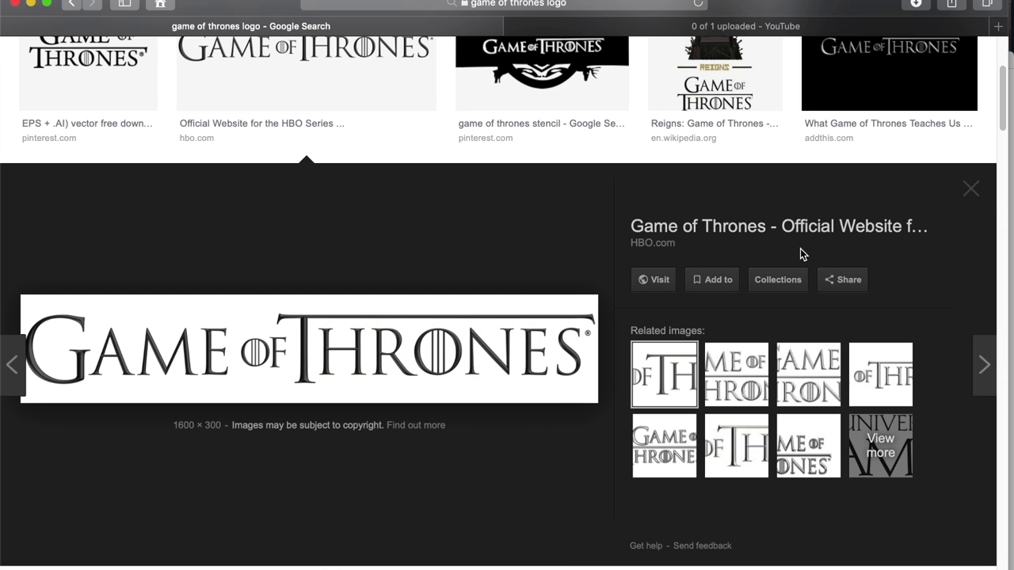
{"action": "left_click", "coordinate": [971, 189]}
{"action": "key", "text": "super+Tab"}
{"action": "key", "text": "super+Tab"}
{"action": "key", "text": "super+Tab"}
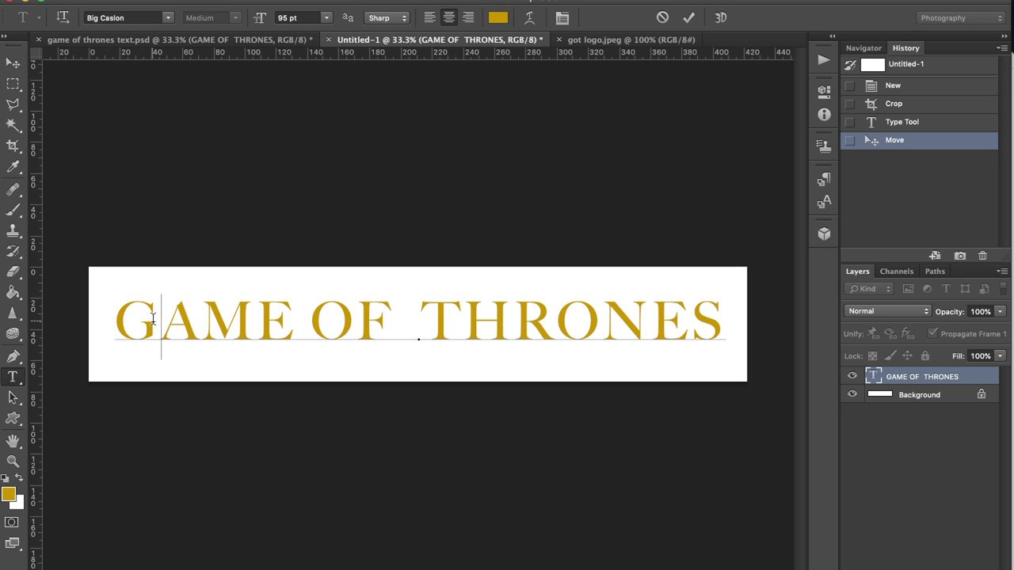
Set the letter G of GAME to 120 pt with a baseline shift of -19 pt.
{"action": "key", "text": "shift+Left"}
{"action": "left_click", "coordinate": [286, 18]}
{"action": "type", "text": "120"}
{"action": "key", "text": "Return"}
{"action": "left_click", "coordinate": [563, 17]}
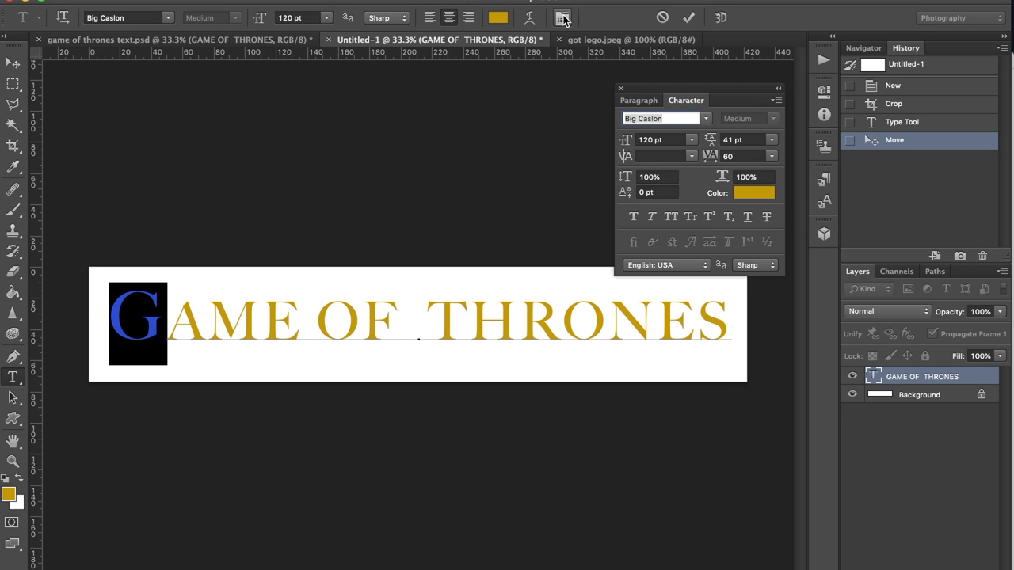
{"action": "left_click", "coordinate": [662, 192]}
{"action": "scroll", "coordinate": [661, 191], "scroll_direction": "down", "scroll_amount": 19}
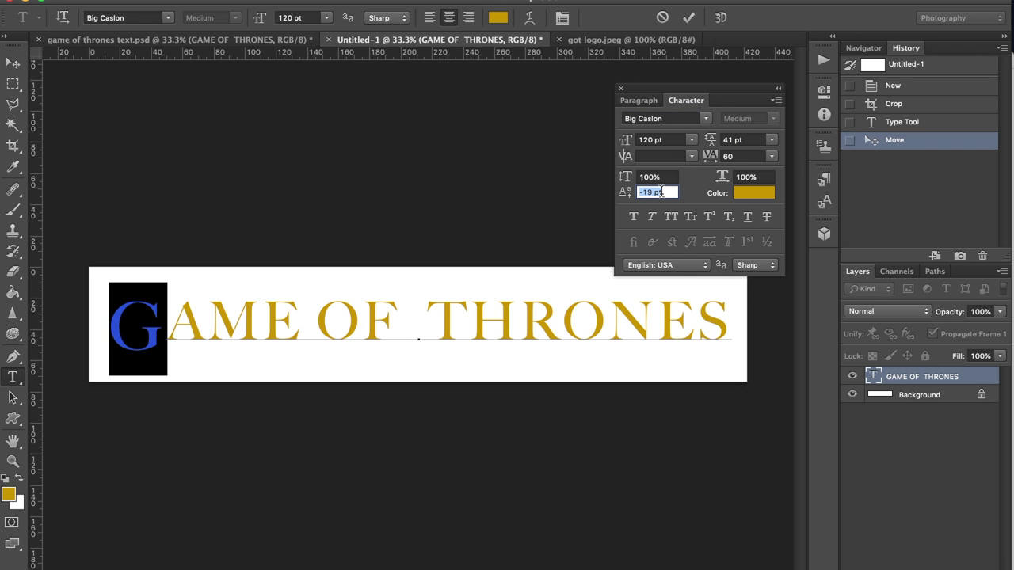
{"action": "left_click", "coordinate": [13, 84]}
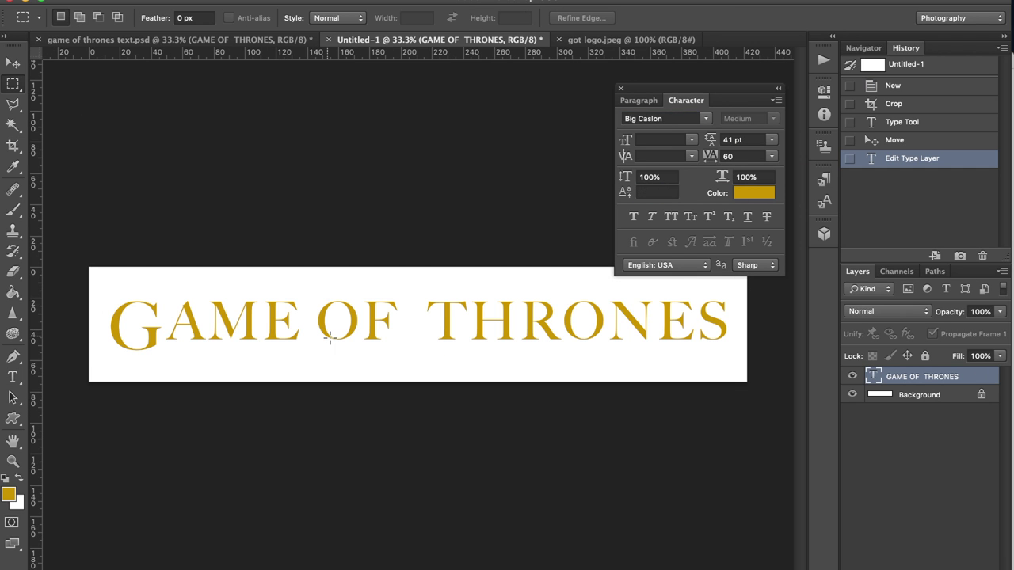
Reduce the word OF to 66 pt and check it against the reference logo document.
{"action": "left_click", "coordinate": [13, 377]}
{"action": "left_click_drag", "start_coordinate": [319, 323], "coordinate": [384, 320]}
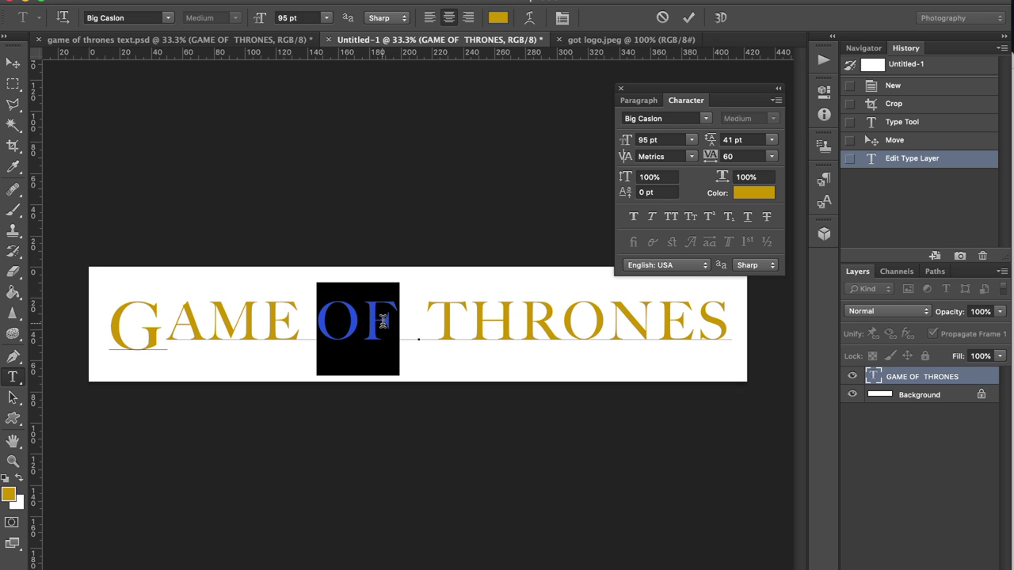
{"action": "scroll", "coordinate": [644, 140], "scroll_direction": "down", "scroll_amount": 20}
{"action": "key", "text": "Return"}
{"action": "key", "text": "BackSpace"}
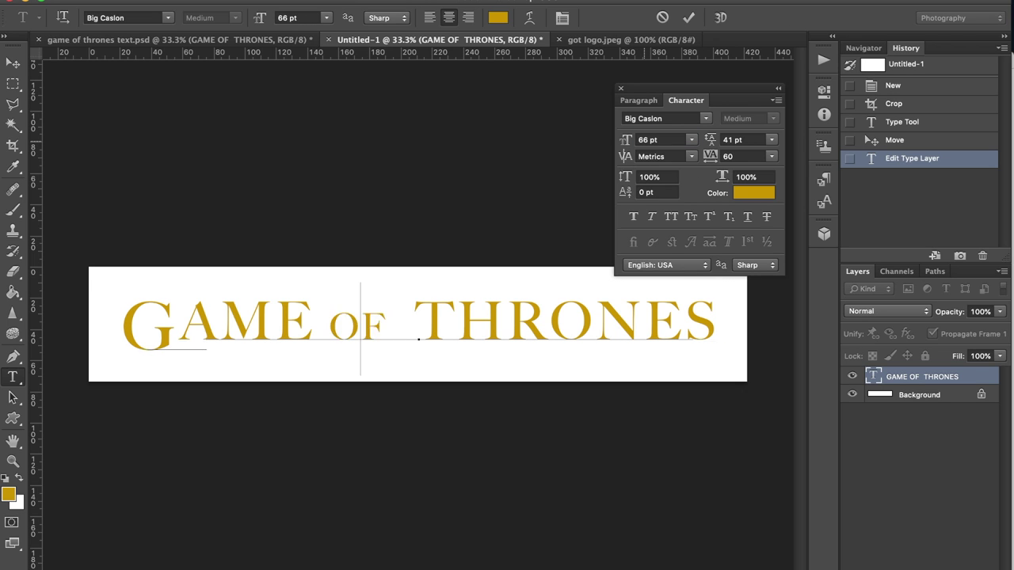
{"action": "key", "text": "super+z"}
{"action": "key", "text": "super+z"}
{"action": "left_click", "coordinate": [13, 83]}
{"action": "key", "text": "ctrl+Tab"}
{"action": "key", "text": "ctrl+shift+Tab"}
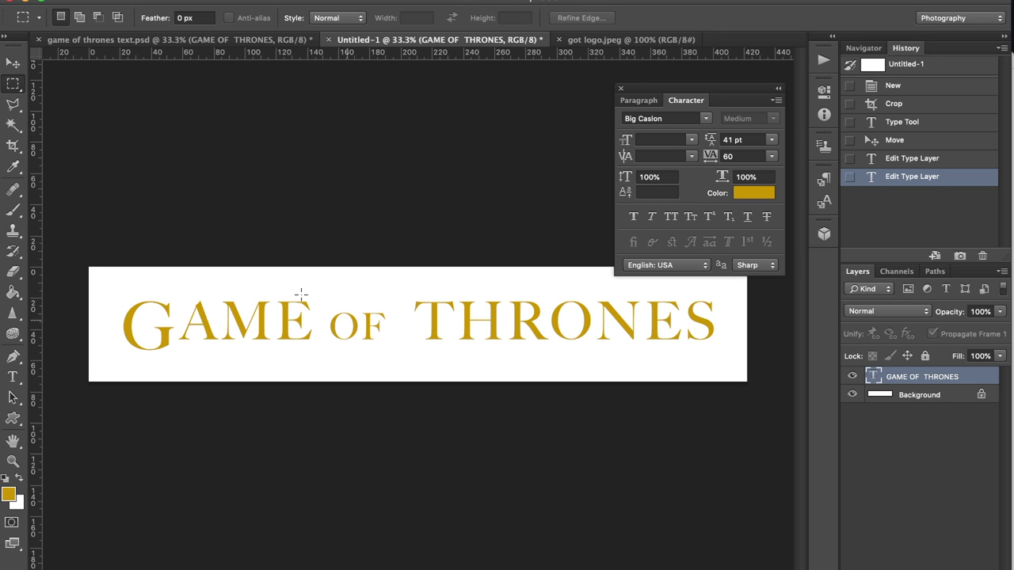
Set the baseline shift of the word OF to 10 pt and compare it with the reference logo.
{"action": "key", "text": "t"}
{"action": "double_click", "coordinate": [373, 337]}
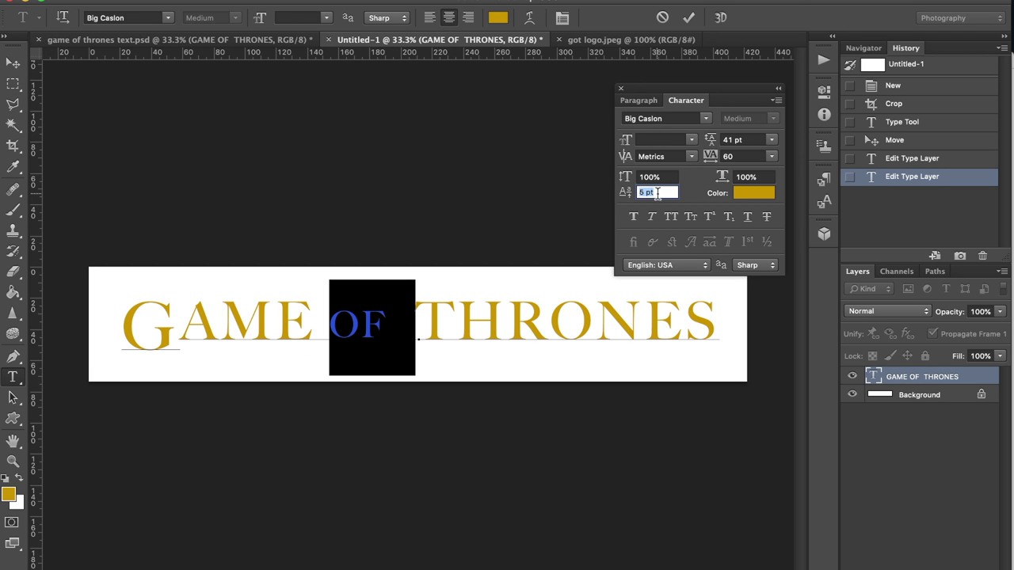
{"action": "key", "text": "ctrl+Return"}
{"action": "key", "text": "m"}
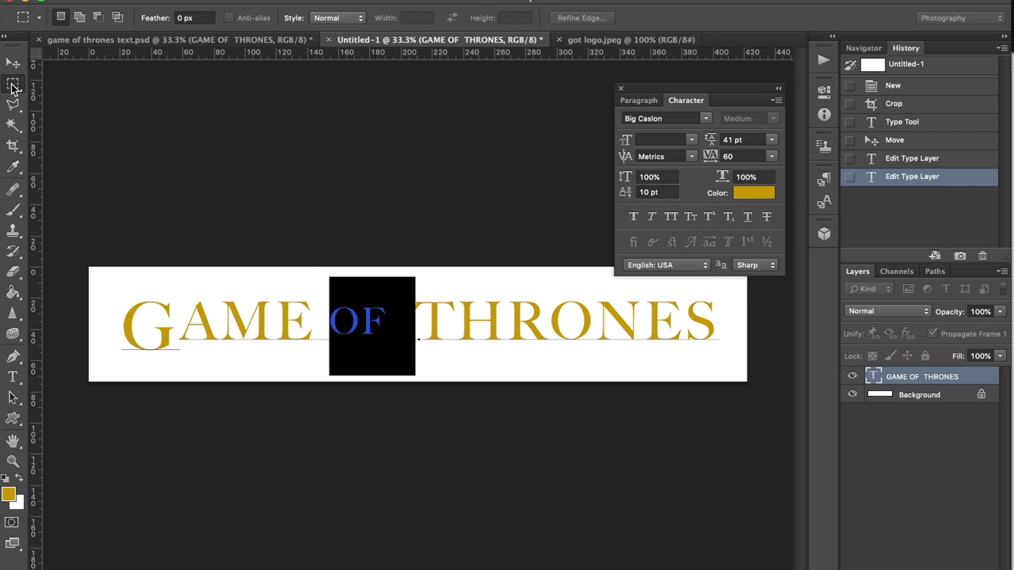
{"action": "key", "text": "ctrl+Tab"}
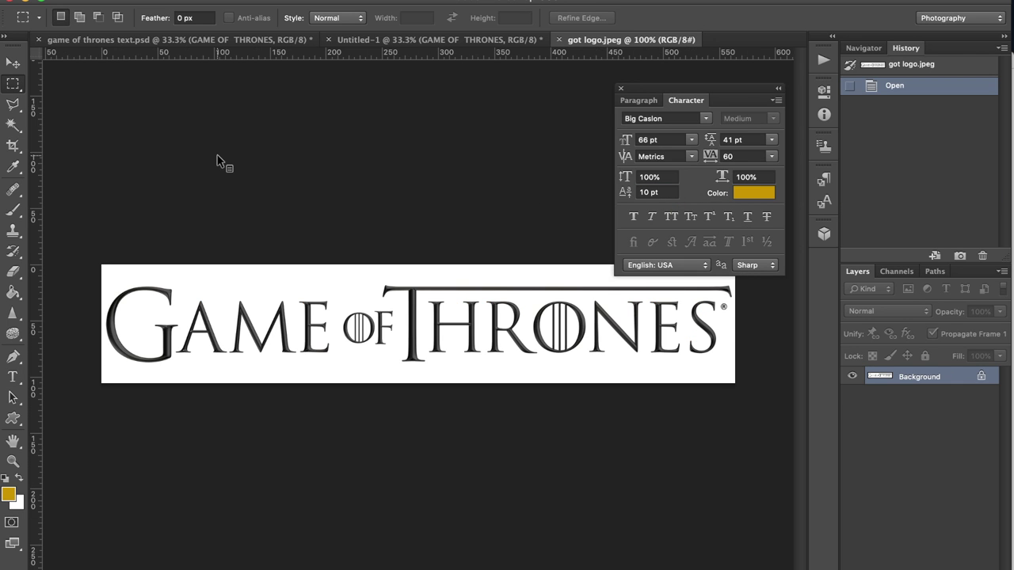
{"action": "key", "text": "ctrl+shift+Tab"}
Reset the baseline shift of the letter G to 0 pt and enlarge the letter to 150 pt.
{"action": "left_click", "coordinate": [12, 377]}
{"action": "left_click_drag", "start_coordinate": [124, 323], "coordinate": [179, 321]}
{"action": "left_click_drag", "start_coordinate": [656, 191], "coordinate": [638, 191]}
{"action": "key", "text": "BackSpace"}
{"action": "key", "text": "Return"}
{"action": "left_click", "coordinate": [629, 212]}
{"action": "key", "text": "Return"}
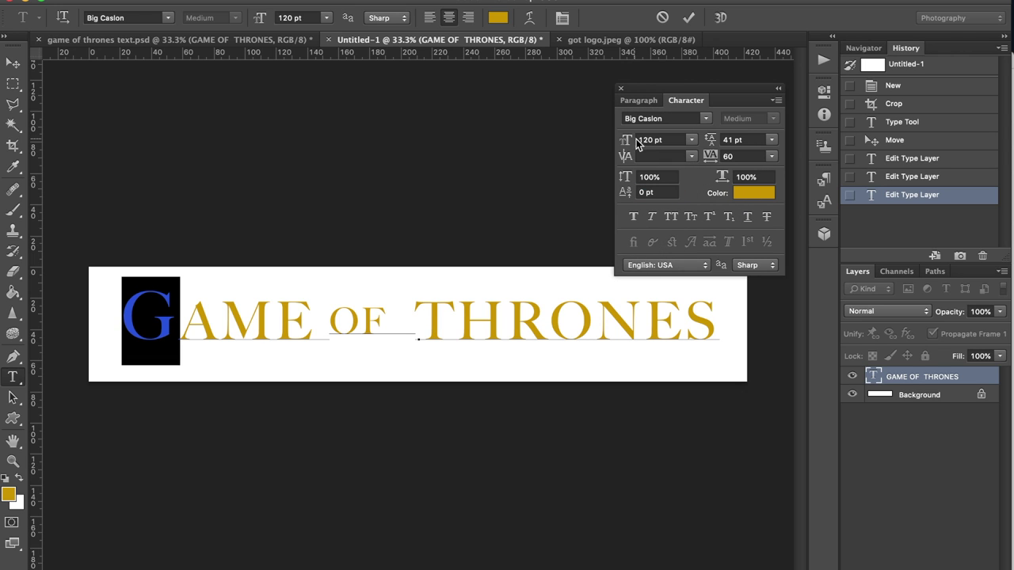
{"action": "left_click", "coordinate": [652, 139]}
{"action": "scroll", "coordinate": [651, 139], "scroll_direction": "up", "scroll_amount": 20}
{"action": "key", "text": "Up"}
{"action": "key", "text": "Up"}
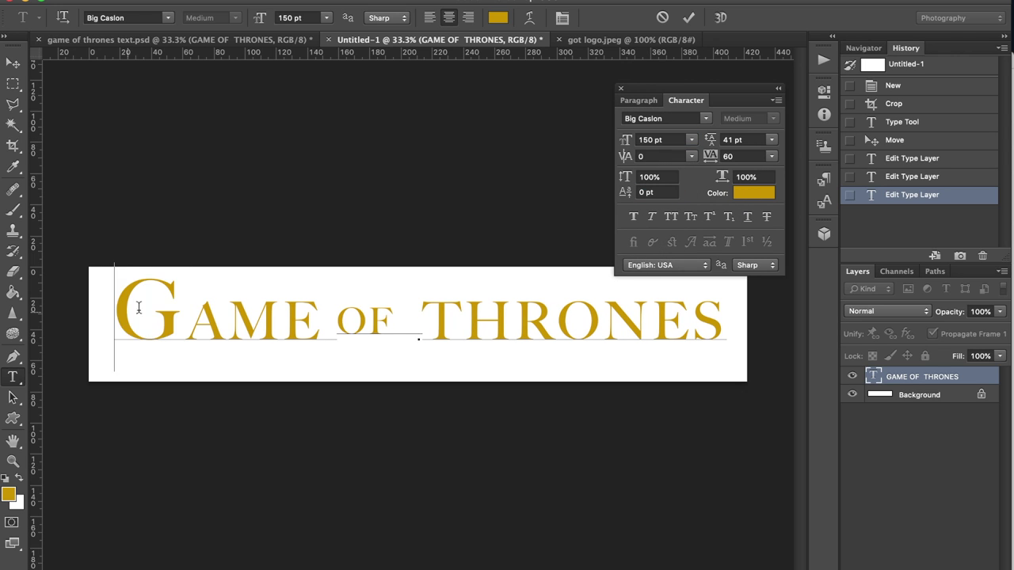
Lower the letter G of GAME with a baseline shift of -18 pt.
{"action": "left_click", "coordinate": [657, 193]}
{"action": "key", "text": "Down"}
{"action": "key", "text": "Down"}
{"action": "key", "text": "Down"}
{"action": "key", "text": "Down"}
{"action": "key", "text": "Down"}
{"action": "key", "text": "Down"}
{"action": "key", "text": "Down"}
{"action": "key", "text": "Down"}
{"action": "key", "text": "Down"}
{"action": "key", "text": "Down"}
{"action": "key", "text": "Down"}
{"action": "key", "text": "Down"}
{"action": "key", "text": "Down"}
{"action": "key", "text": "Down"}
{"action": "key", "text": "Down"}
{"action": "key", "text": "Down"}
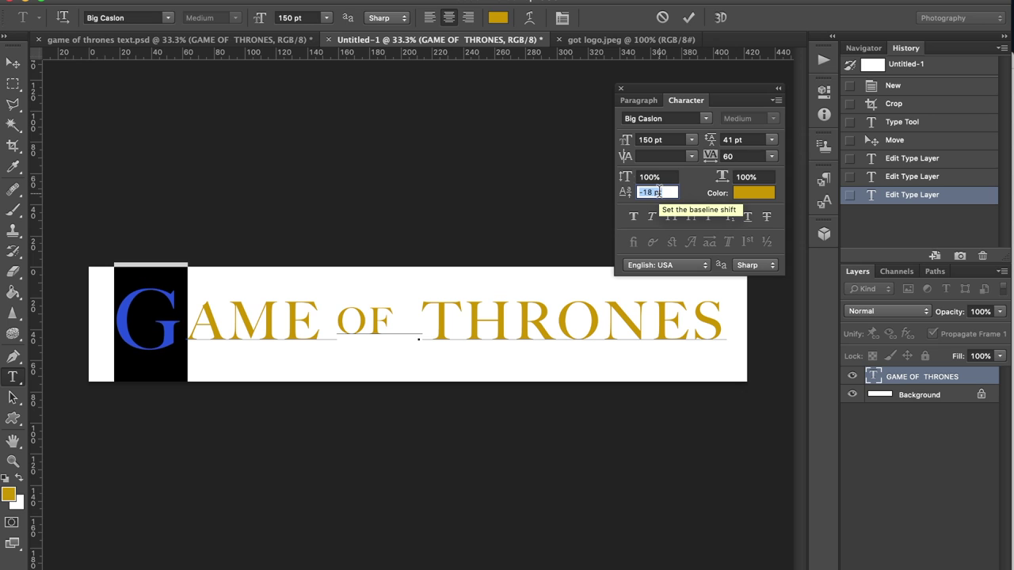
{"action": "left_click", "coordinate": [227, 323]}
Set the letter T of THRONES to 150 pt with a baseline shift of -18 pt and commit the text.
{"action": "left_click_drag", "start_coordinate": [421, 322], "coordinate": [465, 321]}
{"action": "type", "text": "150"}
{"action": "key", "text": "Return"}
{"action": "left_click", "coordinate": [659, 193]}
{"action": "key", "text": "Down"}
{"action": "key", "text": "Down"}
{"action": "key", "text": "Down"}
{"action": "key", "text": "Down"}
{"action": "key", "text": "Down"}
{"action": "key", "text": "Down"}
{"action": "key", "text": "Down"}
{"action": "key", "text": "Down"}
{"action": "key", "text": "Down"}
{"action": "key", "text": "Down"}
{"action": "key", "text": "Down"}
{"action": "key", "text": "Down"}
{"action": "key", "text": "Down"}
{"action": "key", "text": "Down"}
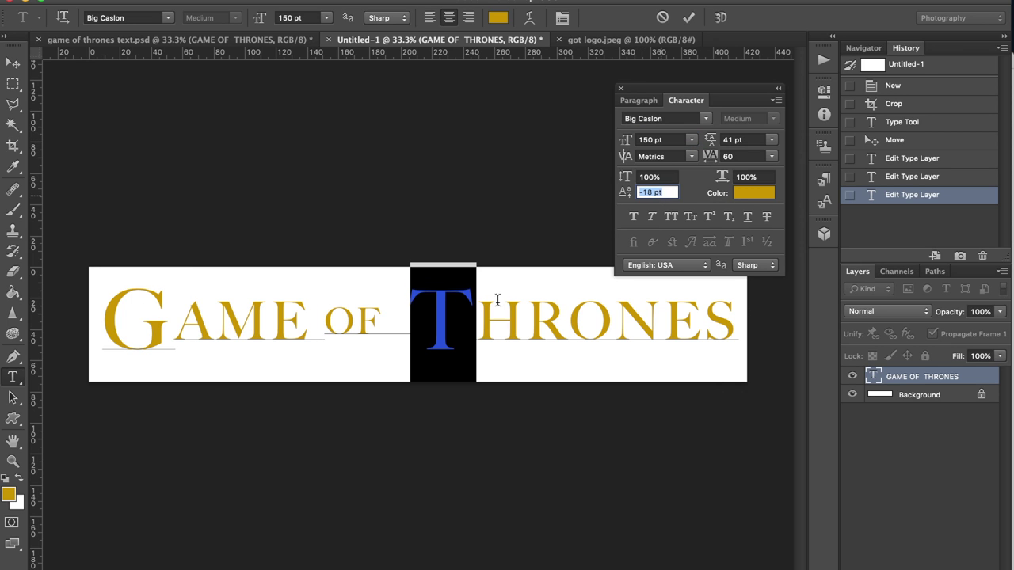
{"action": "key", "text": "Return"}
{"action": "left_click", "coordinate": [12, 85]}
{"action": "key", "text": "ctrl+Tab"}
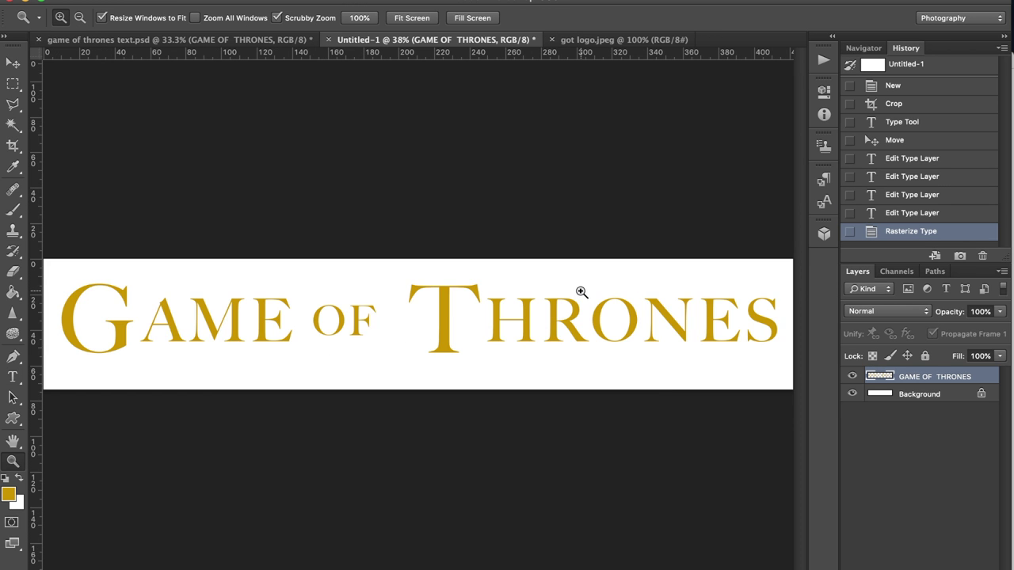
On a new layer, fill a thin vertical selection through the centre of the O in THRONES with the gold foreground colour.
{"action": "left_click_drag", "start_coordinate": [579, 290], "coordinate": [704, 358]}
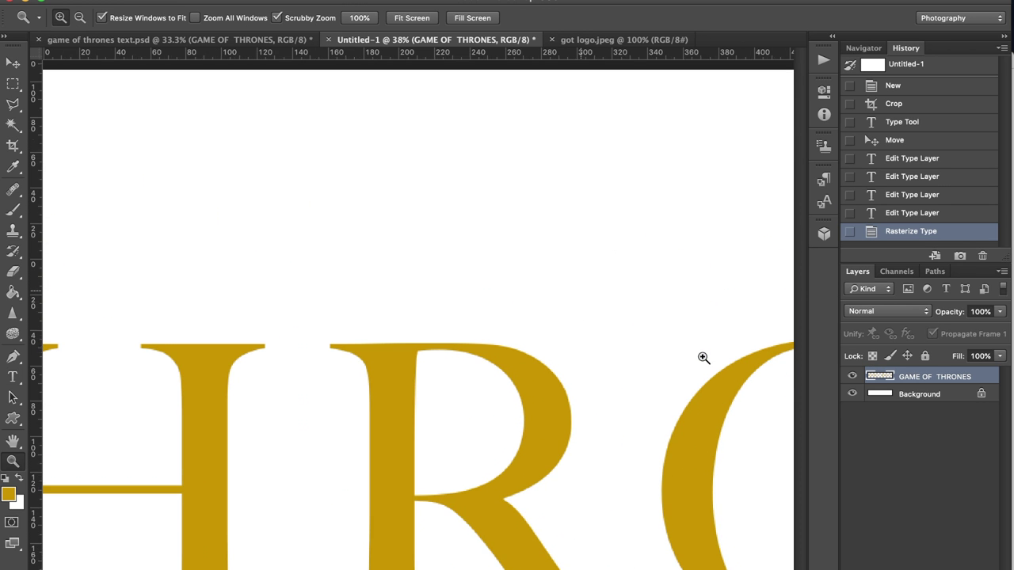
{"action": "scroll", "coordinate": [602, 435], "scroll_direction": "right", "scroll_amount": 5}
{"action": "scroll", "coordinate": [602, 435], "scroll_direction": "down", "scroll_amount": 4}
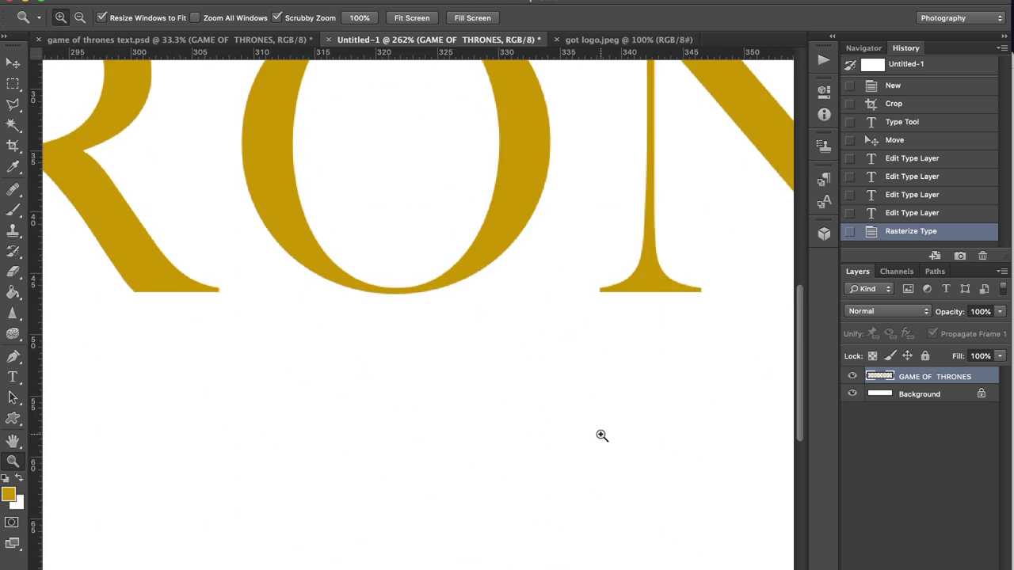
{"action": "scroll", "coordinate": [602, 435], "scroll_direction": "up", "scroll_amount": 4}
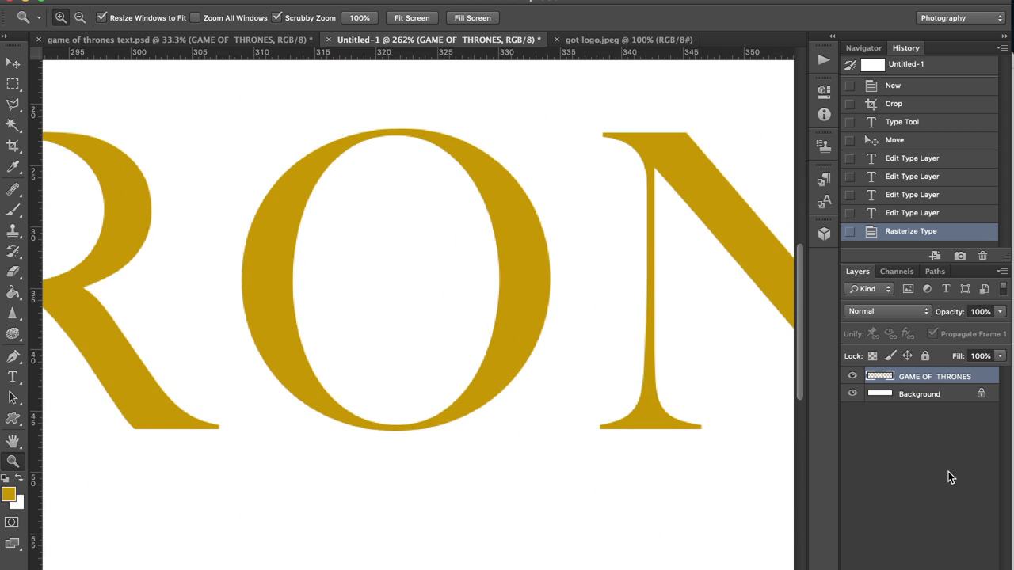
{"action": "key", "text": "ctrl+shift+alt+n"}
{"action": "left_click", "coordinate": [13, 83]}
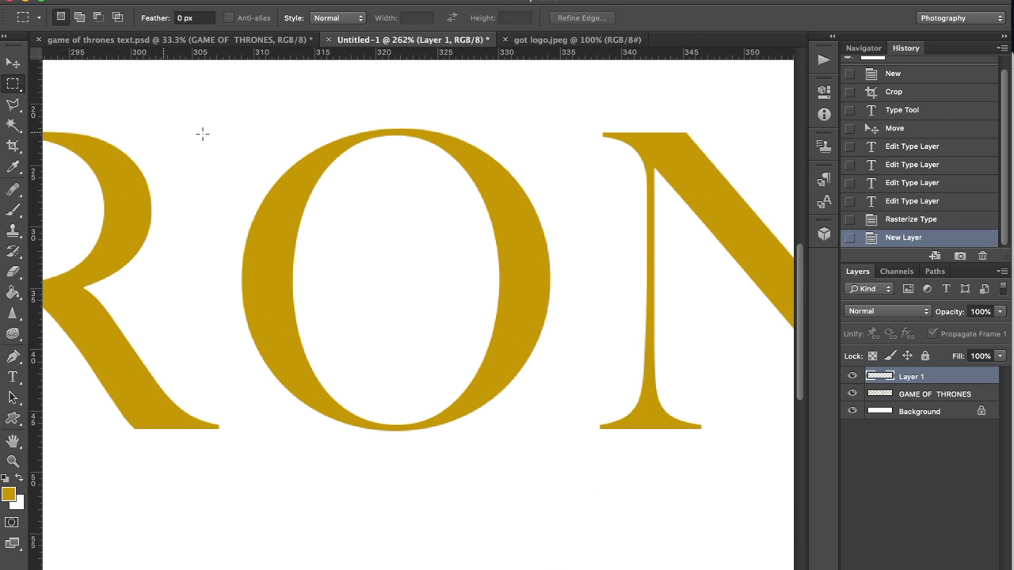
{"action": "left_click_drag", "start_coordinate": [389, 132], "coordinate": [391, 429]}
{"action": "key", "text": "Right"}
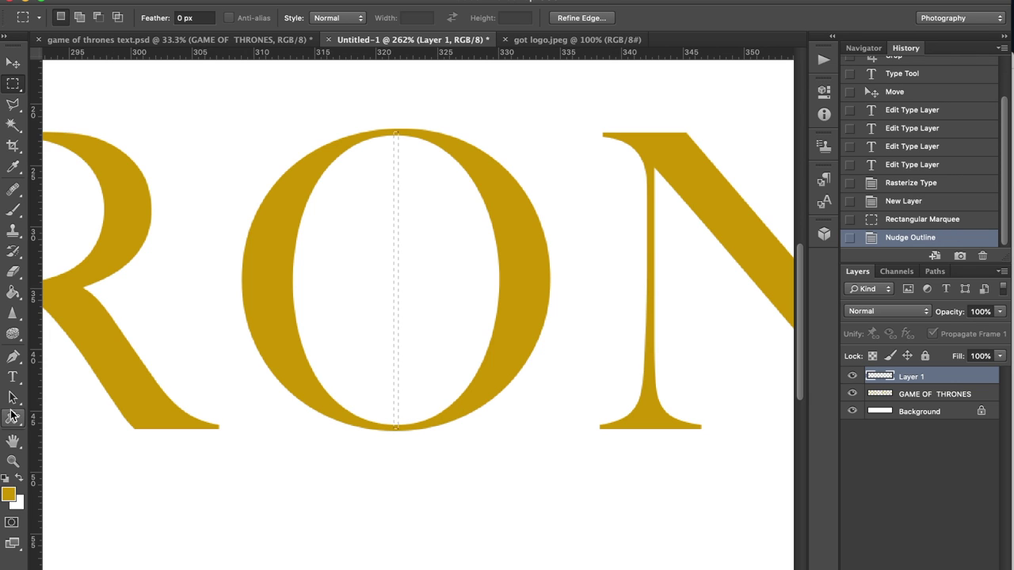
{"action": "left_click", "coordinate": [13, 292]}
{"action": "left_click", "coordinate": [398, 216]}
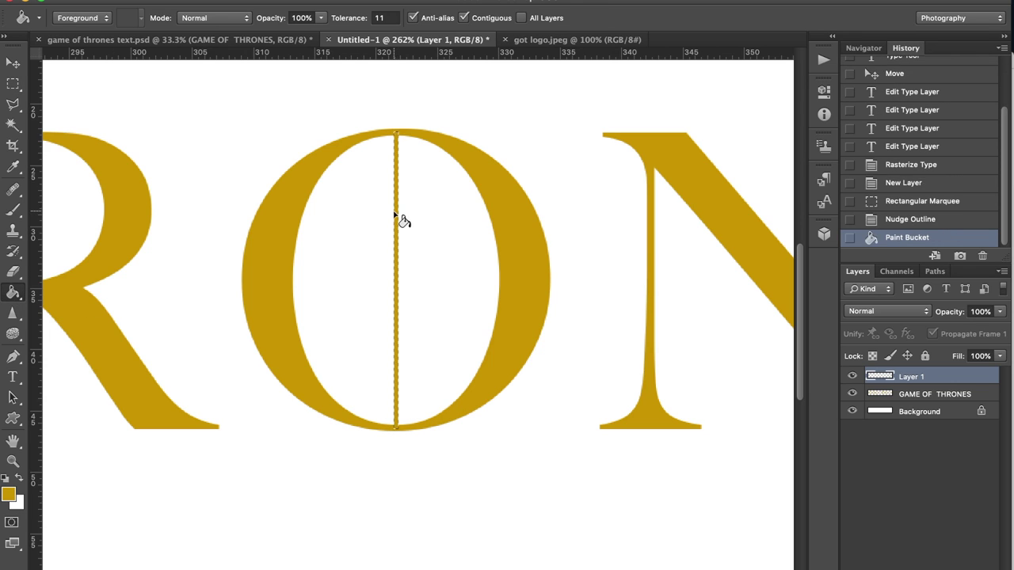
Duplicate the gold bar layer, deselect, and nudge the copy slightly left of the central bar.
{"action": "left_click_drag", "start_coordinate": [922, 383], "coordinate": [973, 558]}
{"action": "left_click", "coordinate": [12, 84]}
{"action": "key", "text": "super+d"}
{"action": "left_click", "coordinate": [13, 63]}
{"action": "key", "text": "Left"}
{"action": "key", "text": "Left"}
{"action": "key", "text": "Left"}
{"action": "key", "text": "Left"}
{"action": "key", "text": "Left"}
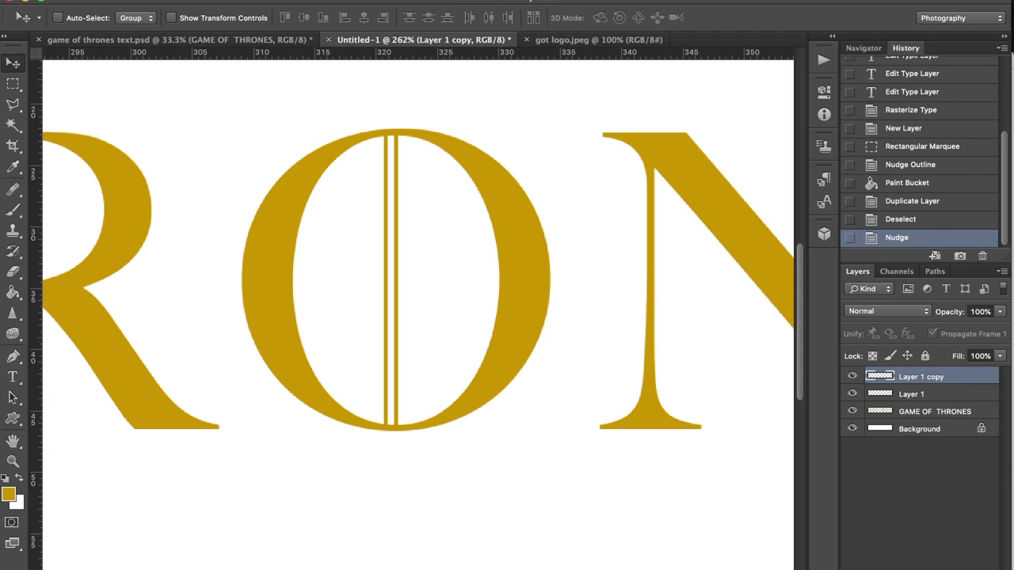
Duplicate the gold bar again and nudge this copy to the right of the central bar at matching spacing.
{"action": "key", "text": "super+j"}
{"action": "key", "text": "Right"}
{"action": "key", "text": "Right"}
{"action": "key", "text": "Right"}
{"action": "key", "text": "Right"}
{"action": "key", "text": "Right"}
{"action": "key", "text": "Left"}
{"action": "key", "text": "Left"}
Merge the three gold bar layers down into the GAME OF THRONES layer.
{"action": "left_click", "coordinate": [950, 379]}
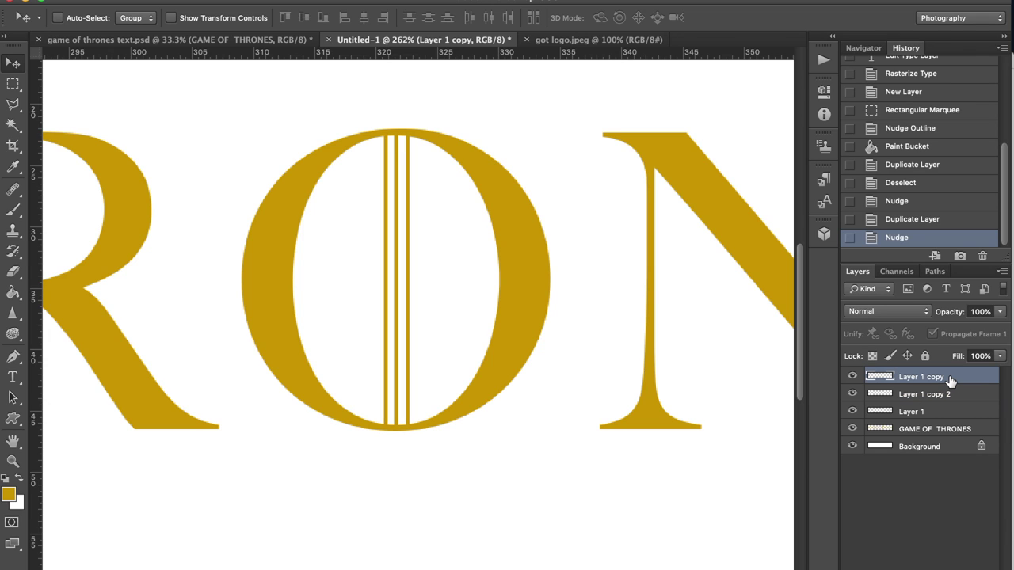
{"action": "key", "text": "super+e"}
{"action": "key", "text": "super+e"}
{"action": "key", "text": "super+e"}
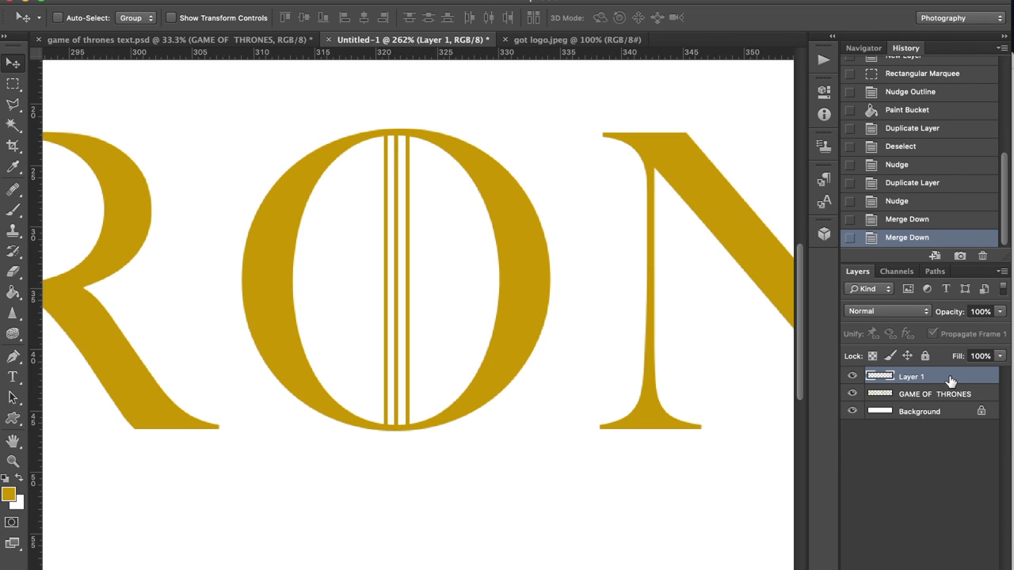
{"action": "left_click", "coordinate": [853, 377]}
{"action": "left_click", "coordinate": [852, 377]}
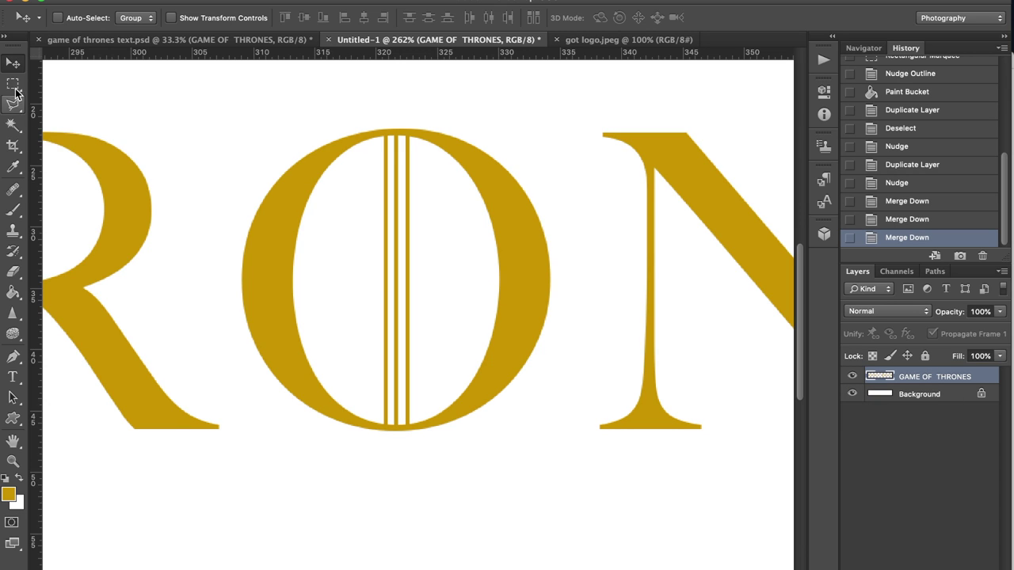
Delete the plain O in OF and paste in a copy of the barred O from THRONES.
{"action": "left_click", "coordinate": [12, 84]}
{"action": "left_click_drag", "start_coordinate": [224, 119], "coordinate": [564, 442]}
{"action": "scroll", "coordinate": [564, 442], "scroll_direction": "left", "scroll_amount": 10}
{"action": "scroll", "coordinate": [417, 309], "scroll_direction": "left", "scroll_amount": 7}
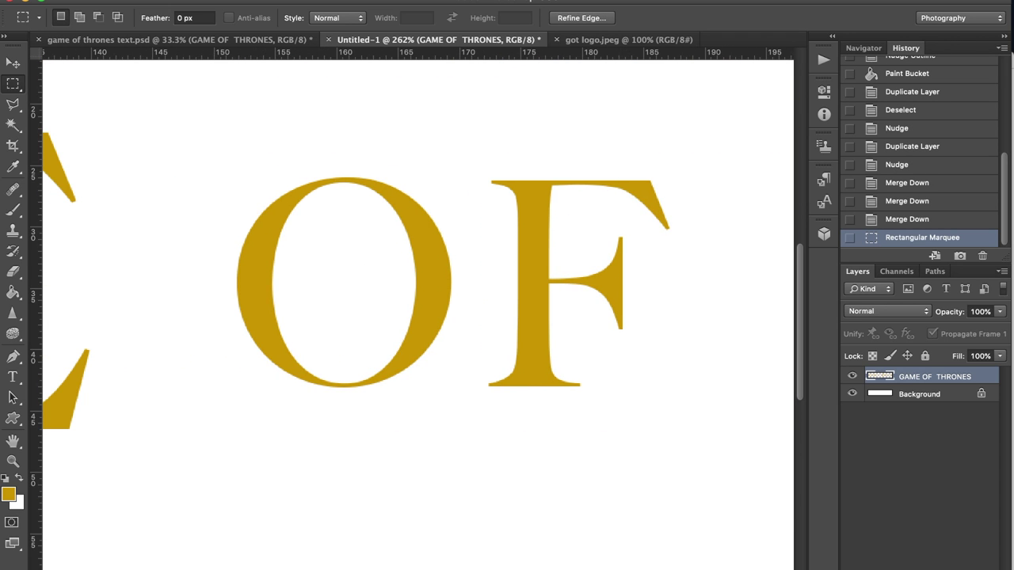
{"action": "left_click_drag", "start_coordinate": [202, 155], "coordinate": [478, 432]}
{"action": "key", "text": "Delete"}
{"action": "key", "text": "ctrl+d"}
{"action": "key", "text": "ctrl+v"}
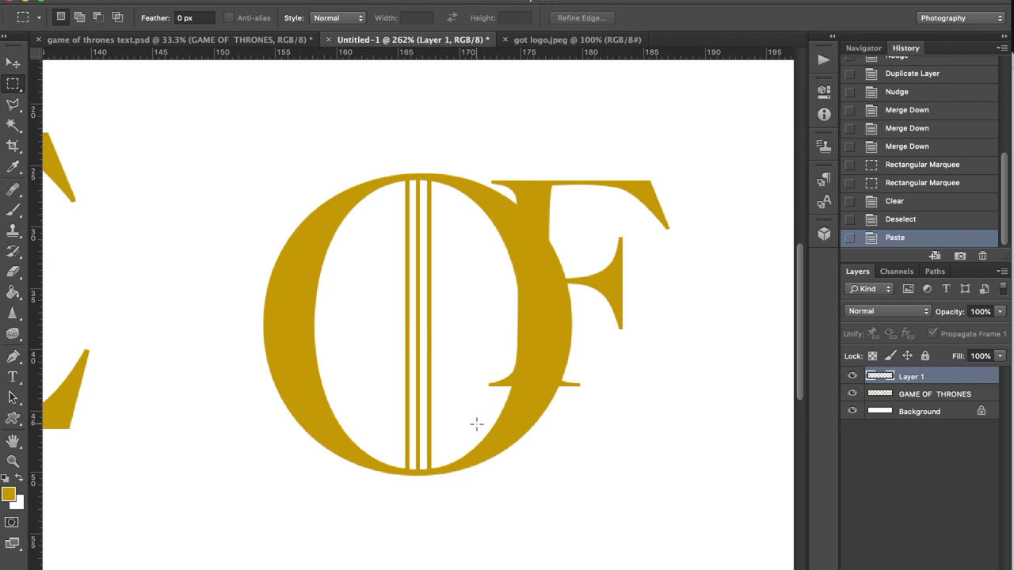
Scale the pasted barred O proportionally to 67.72% so it fits beside the F in OF, and apply the transformation.
{"action": "key", "text": "ctrl+t"}
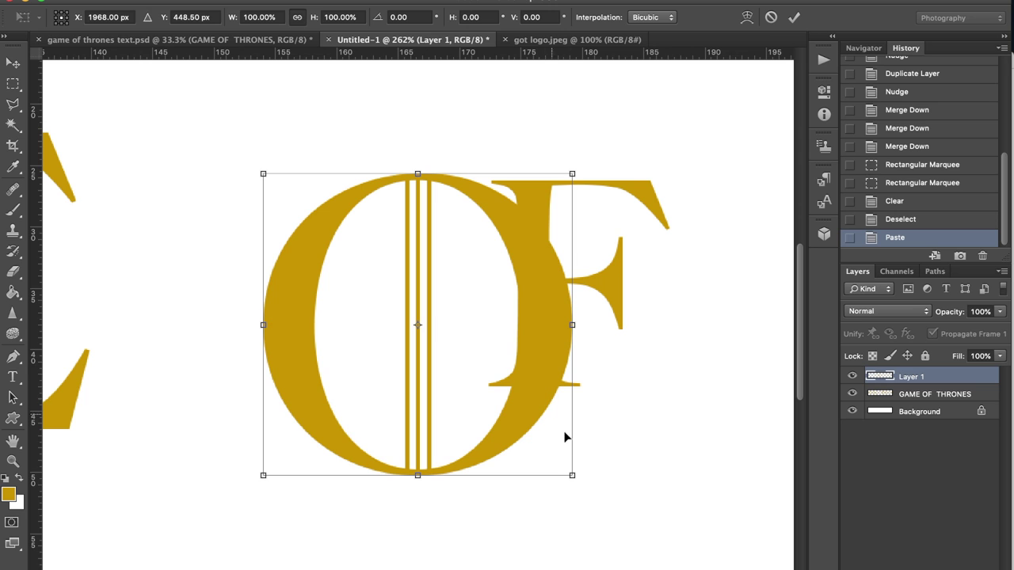
{"action": "left_click_drag", "start_coordinate": [566, 471], "coordinate": [467, 373]}
{"action": "key", "text": "ctrl+0"}
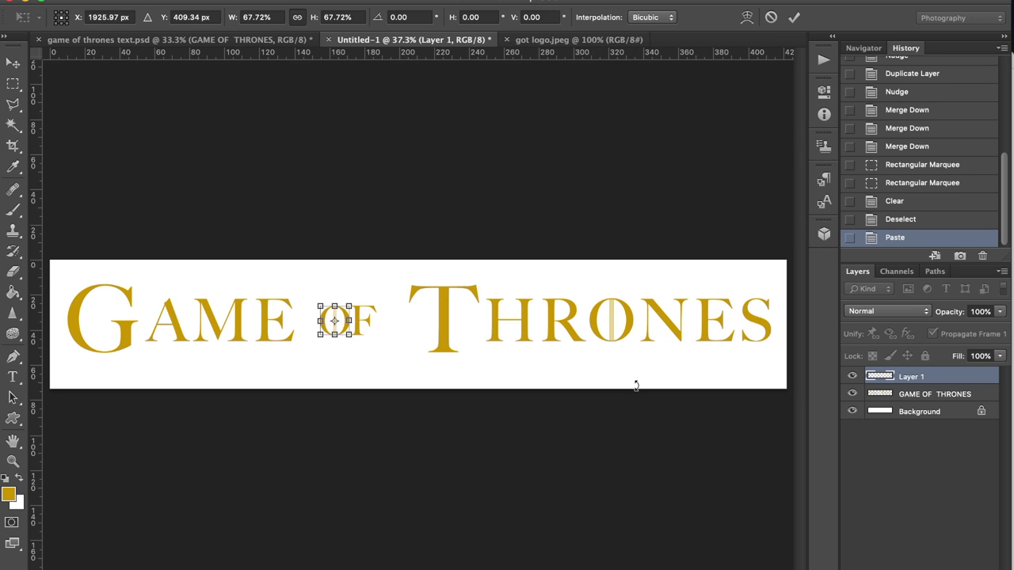
{"action": "left_click", "coordinate": [13, 464]}
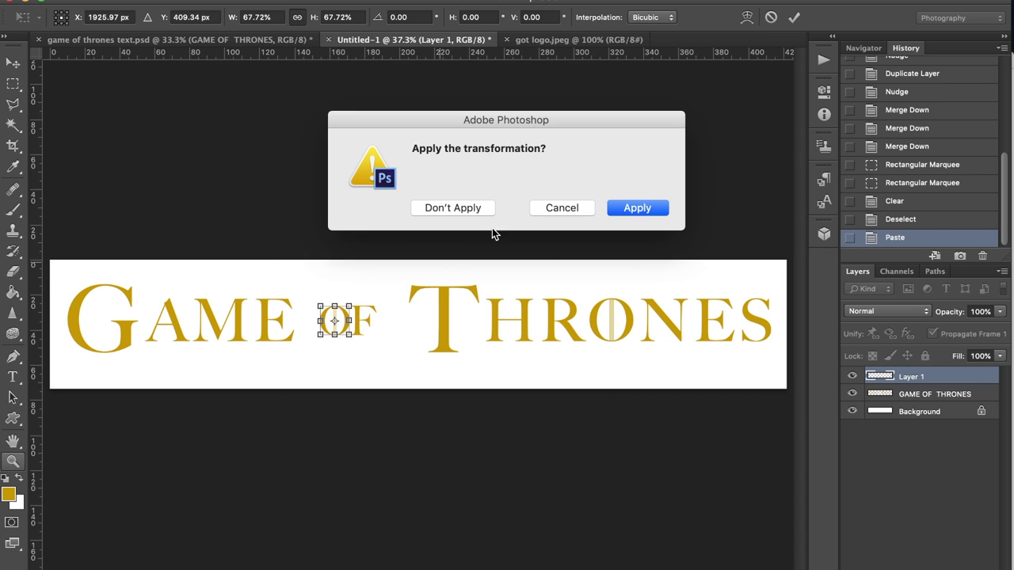
{"action": "left_click", "coordinate": [632, 208]}
{"action": "left_click", "coordinate": [361, 323]}
{"action": "left_click", "coordinate": [360, 323]}
{"action": "left_click", "coordinate": [360, 322]}
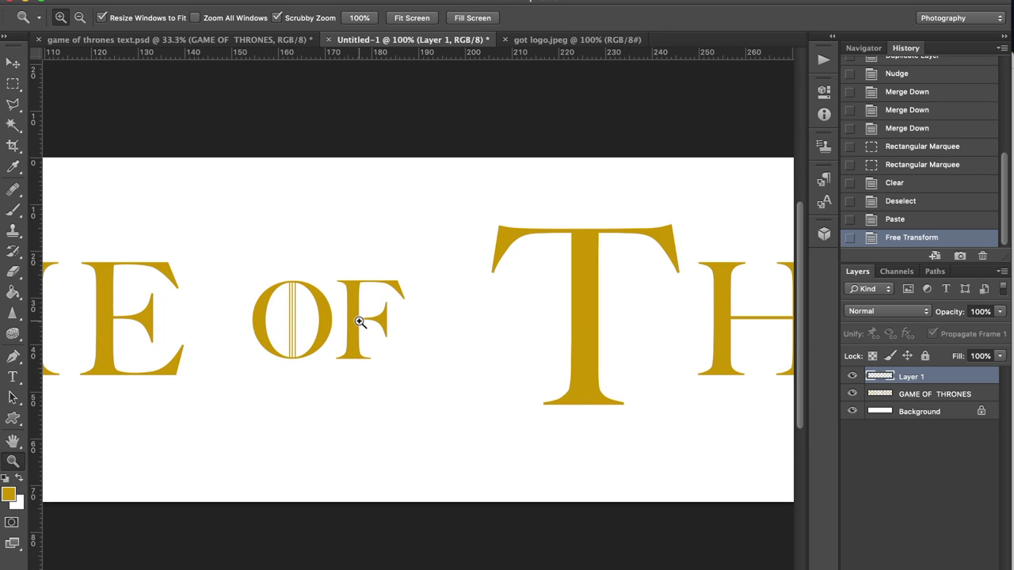
Merge the scaled barred O down into the GAME OF THRONES layer and delete the Background layer.
{"action": "key", "text": "super+0"}
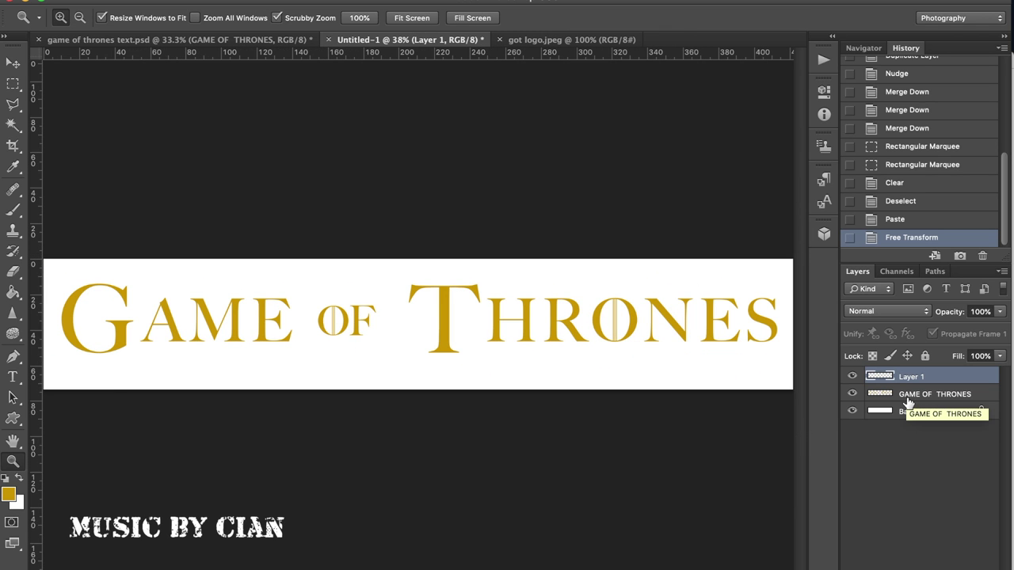
{"action": "key", "text": "ctrl+e"}
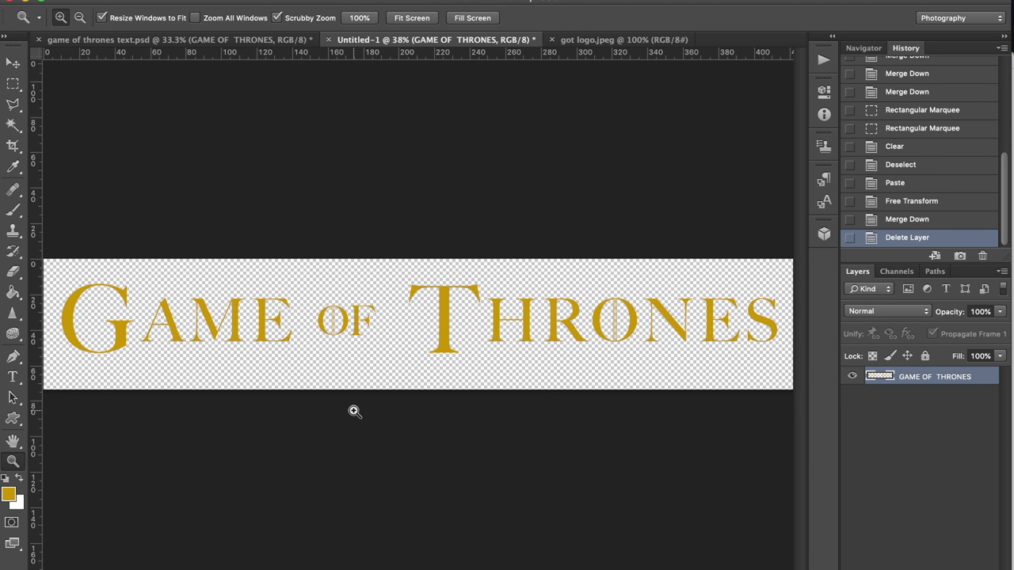
{"action": "key", "text": "ctrl+Tab"}
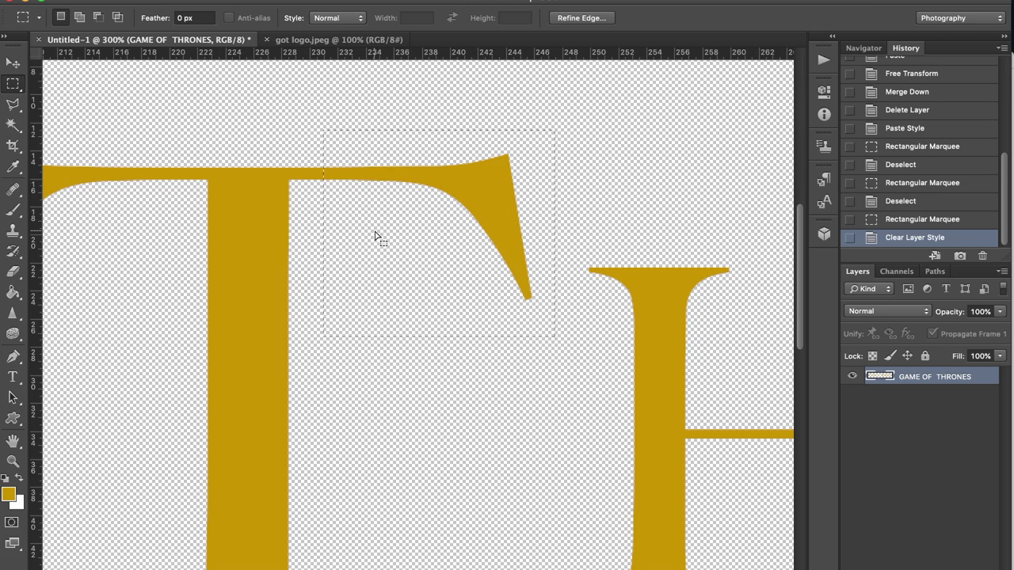
Cut the selected right arm of the T onto its own layer and move it above the final S of THRONES.
{"action": "key", "text": "ctrl+x"}
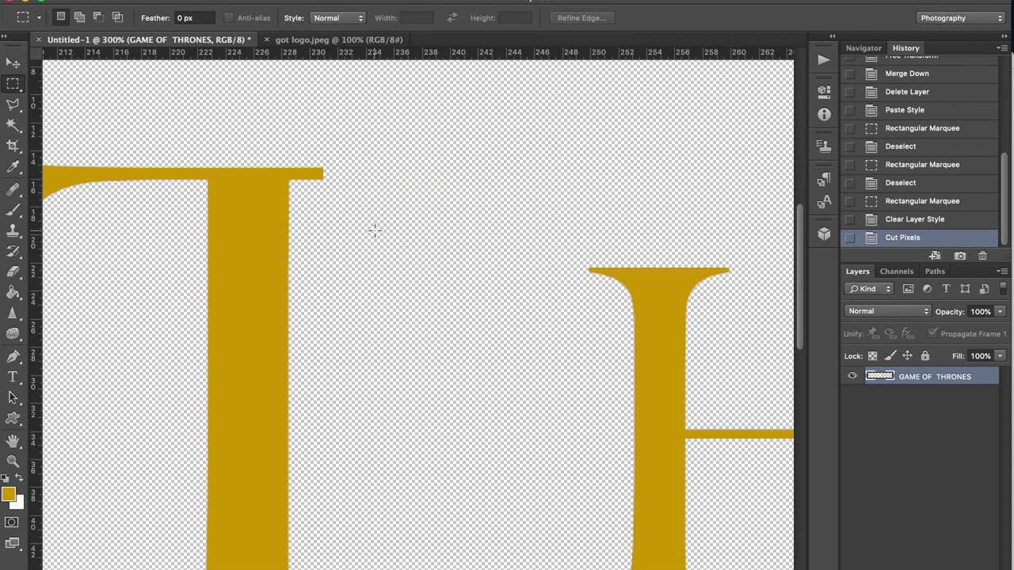
{"action": "key", "text": "ctrl+0"}
{"action": "key", "text": "ctrl+v"}
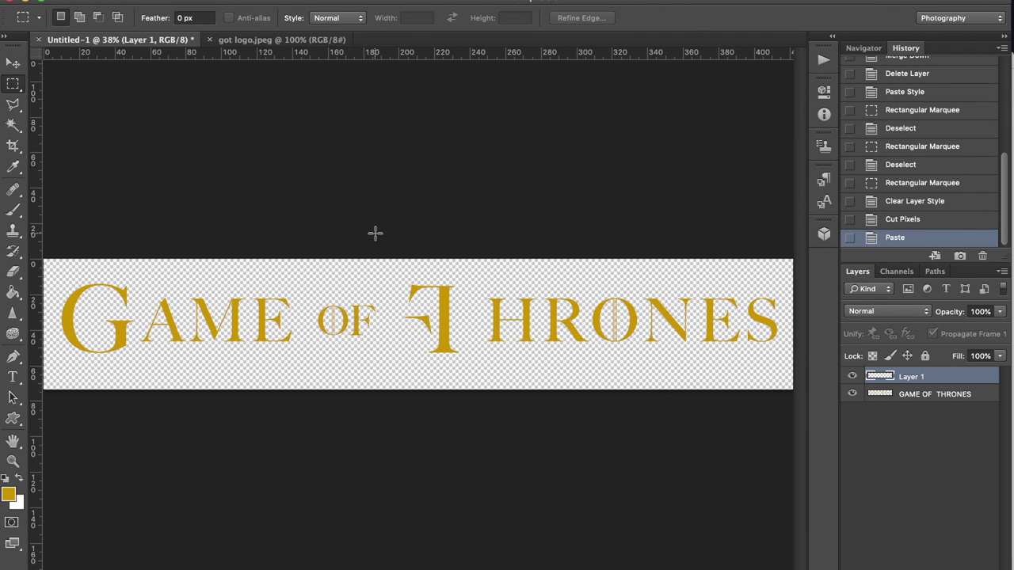
{"action": "left_click", "coordinate": [12, 63]}
{"action": "left_click_drag", "start_coordinate": [358, 367], "coordinate": [710, 339]}
Copy the remaining crossbar stub right of the T's stem to a new layer below Layer 1 and move it to extend the bar.
{"action": "left_click", "coordinate": [12, 461]}
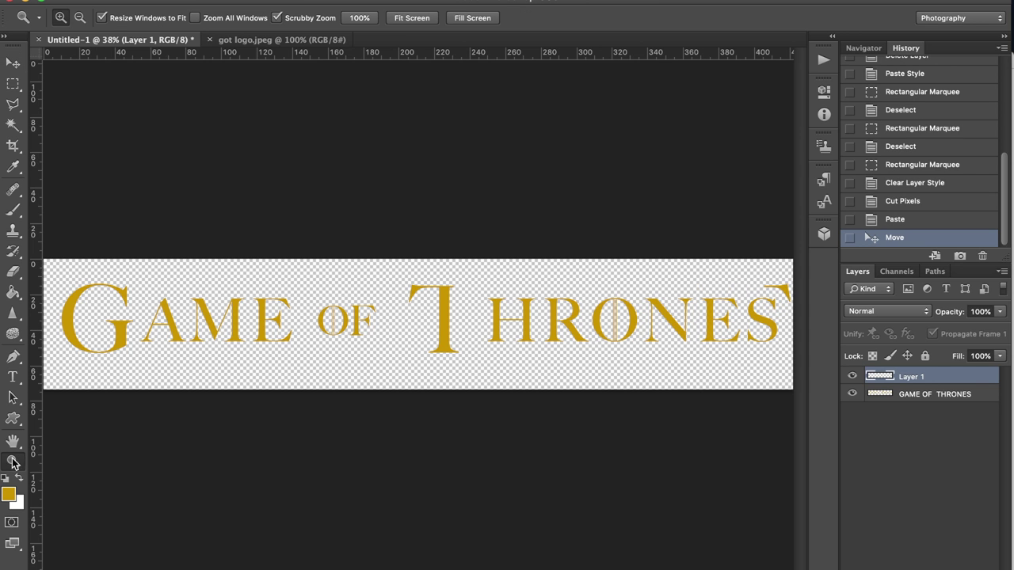
{"action": "left_click_drag", "start_coordinate": [420, 300], "coordinate": [587, 353]}
{"action": "left_click", "coordinate": [13, 84]}
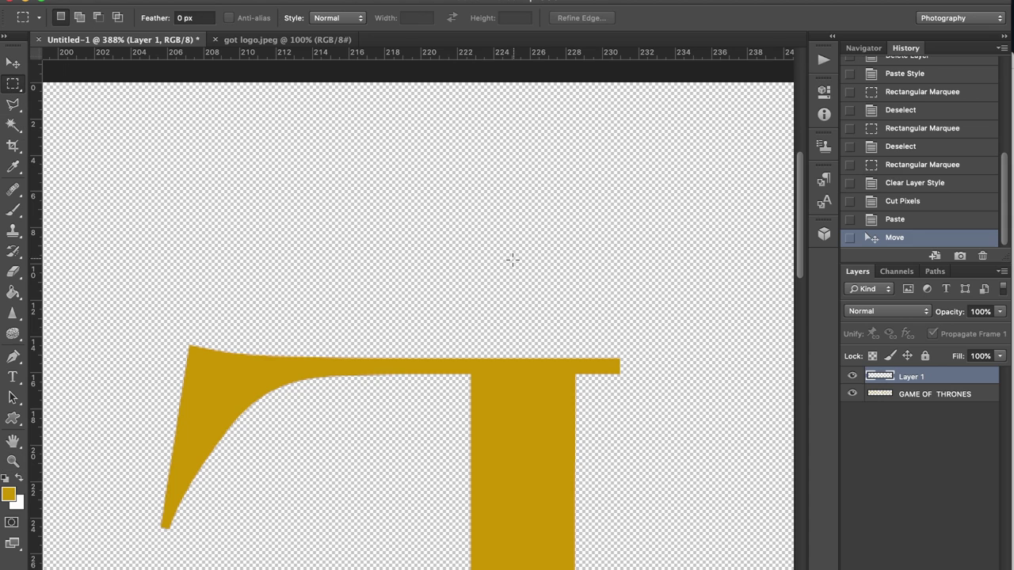
{"action": "left_click_drag", "start_coordinate": [638, 346], "coordinate": [576, 380]}
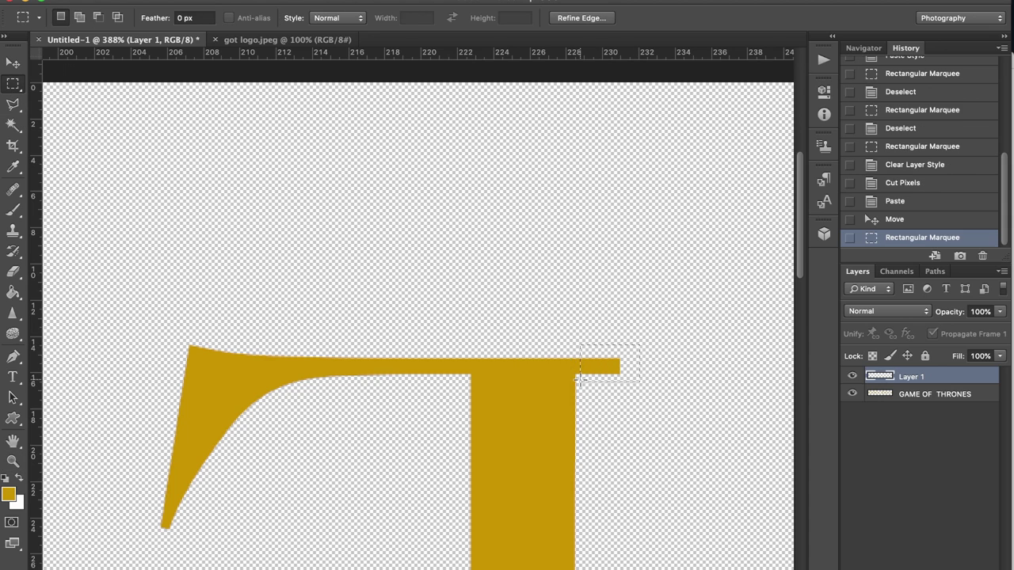
{"action": "key", "text": "super+c"}
{"action": "left_click", "coordinate": [633, 214]}
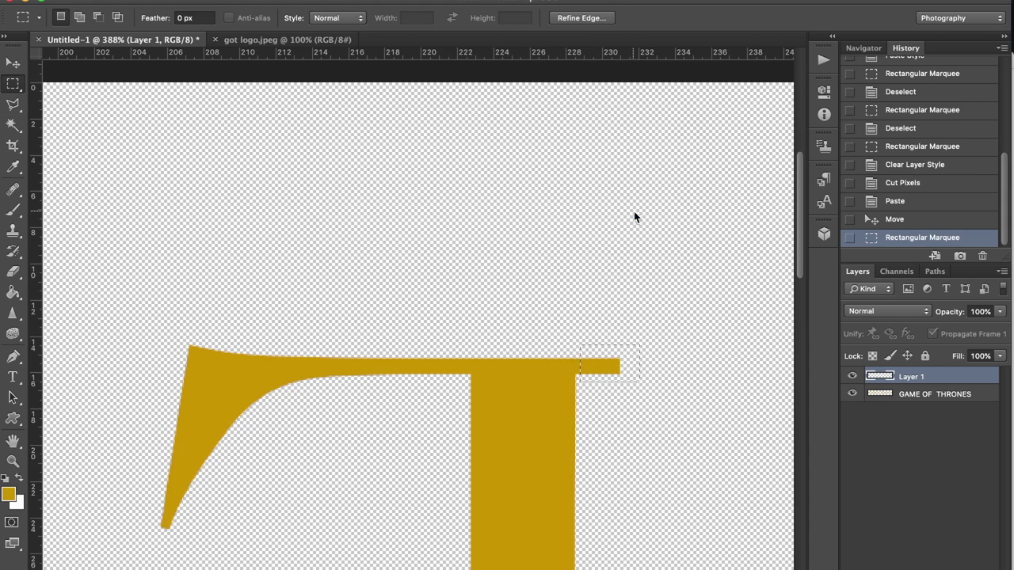
{"action": "left_click", "coordinate": [918, 395]}
{"action": "key", "text": "super+v"}
{"action": "left_click", "coordinate": [6, 70]}
{"action": "left_click_drag", "start_coordinate": [559, 396], "coordinate": [634, 349]}
Stretch the crossbar piece horizontally over THRONES until it overlaps the serif above the final S, and apply the transformation.
{"action": "key", "text": "super+t"}
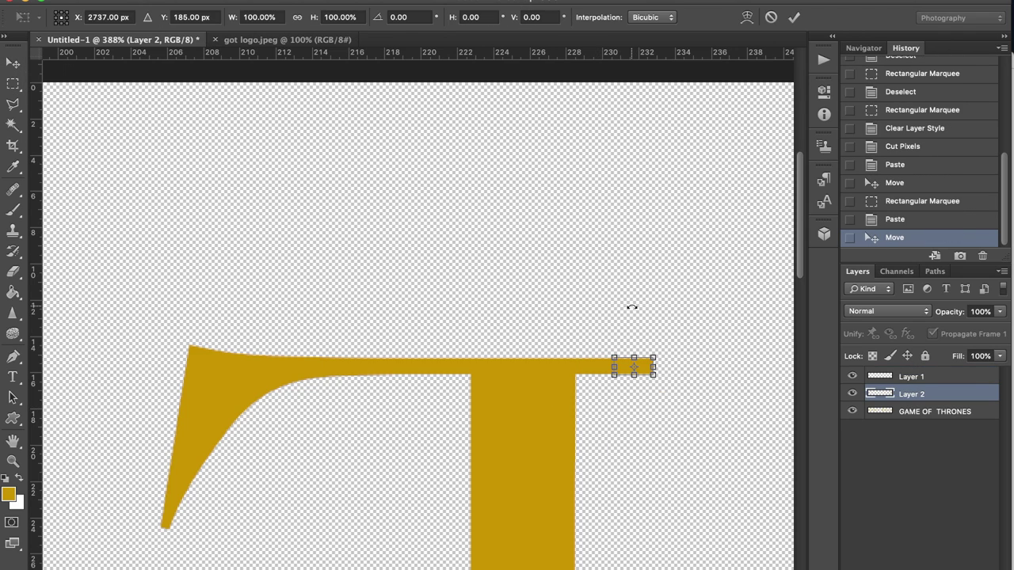
{"action": "key", "text": "super+0"}
{"action": "scroll", "coordinate": [502, 301], "scroll_direction": "up", "scroll_amount": 6}
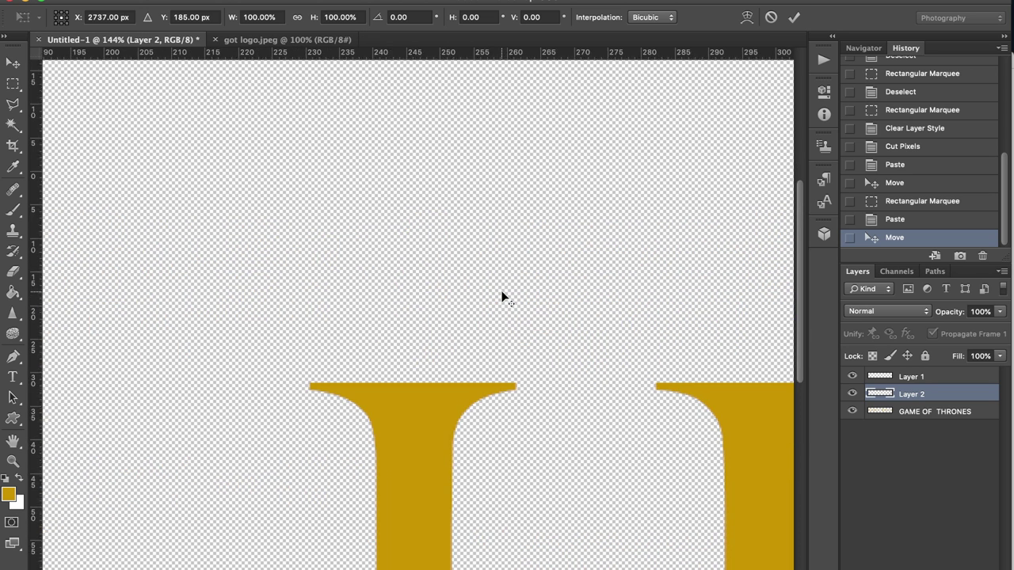
{"action": "left_click_drag", "start_coordinate": [202, 266], "coordinate": [724, 267]}
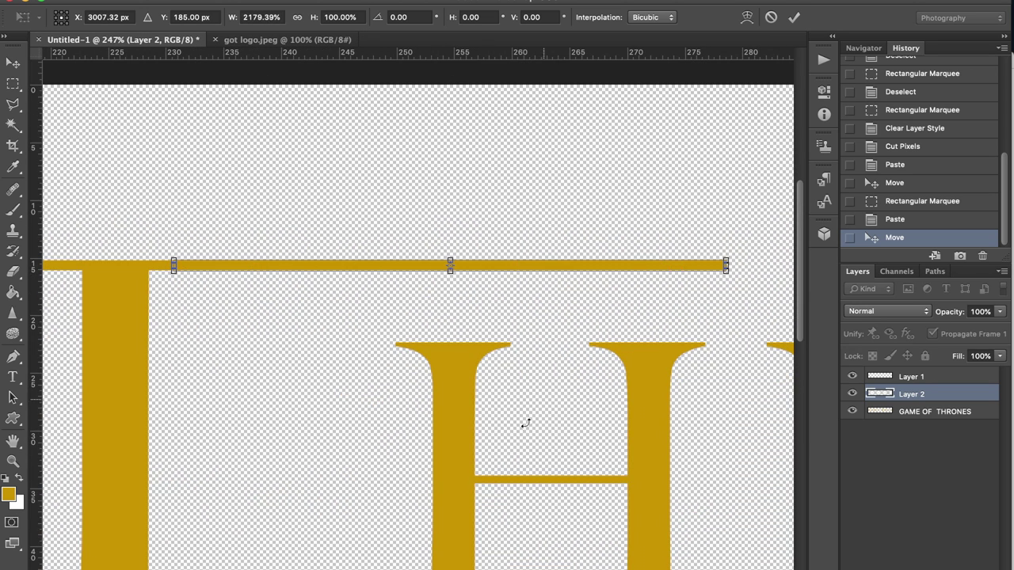
{"action": "scroll", "coordinate": [525, 421], "scroll_direction": "right", "scroll_amount": 7}
{"action": "left_click_drag", "start_coordinate": [139, 266], "coordinate": [713, 267]}
{"action": "scroll", "coordinate": [537, 480], "scroll_direction": "right", "scroll_amount": 6}
{"action": "left_click_drag", "start_coordinate": [131, 266], "coordinate": [708, 266]}
{"action": "scroll", "coordinate": [354, 337], "scroll_direction": "right", "scroll_amount": 6}
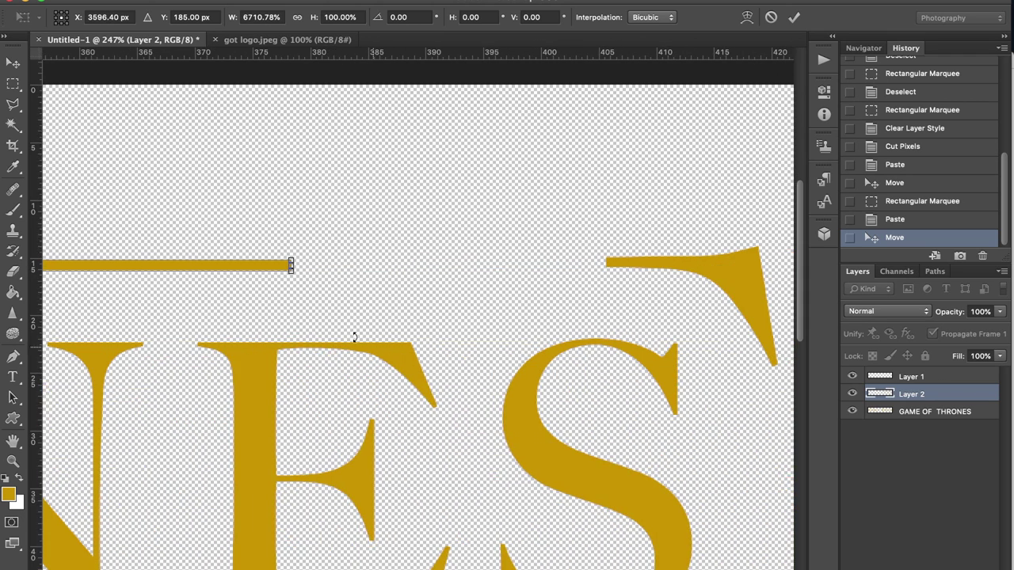
{"action": "left_click_drag", "start_coordinate": [291, 265], "coordinate": [623, 264]}
{"action": "left_click", "coordinate": [12, 63]}
{"action": "left_click", "coordinate": [639, 206]}
Move the serif piece on Layer 1 slightly down so its edges line up with the long crossbar.
{"action": "left_click", "coordinate": [12, 464]}
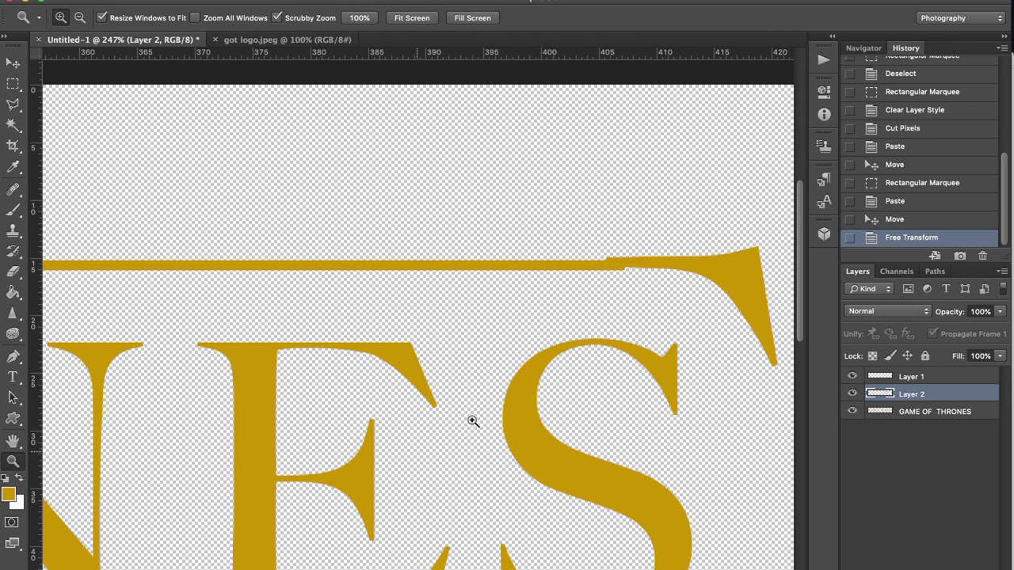
{"action": "left_click_drag", "start_coordinate": [590, 243], "coordinate": [672, 315]}
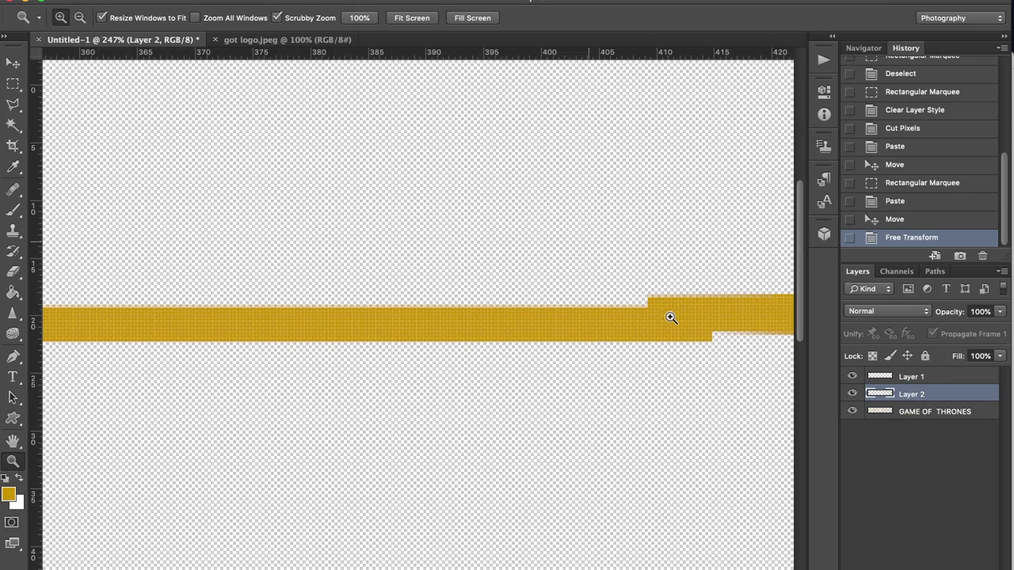
{"action": "left_click", "coordinate": [937, 379]}
{"action": "key", "text": "v"}
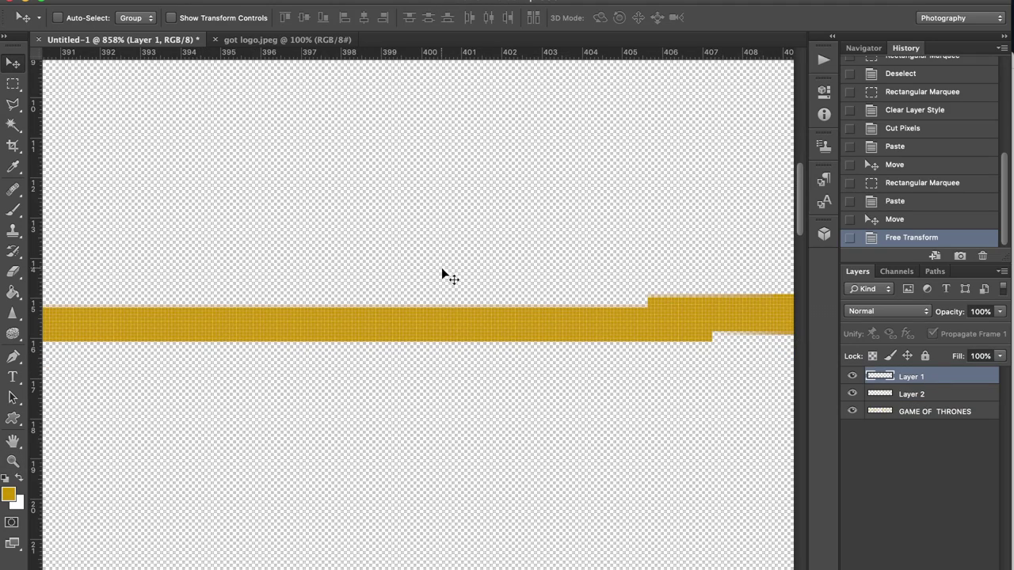
{"action": "left_click_drag", "start_coordinate": [443, 322], "coordinate": [445, 333]}
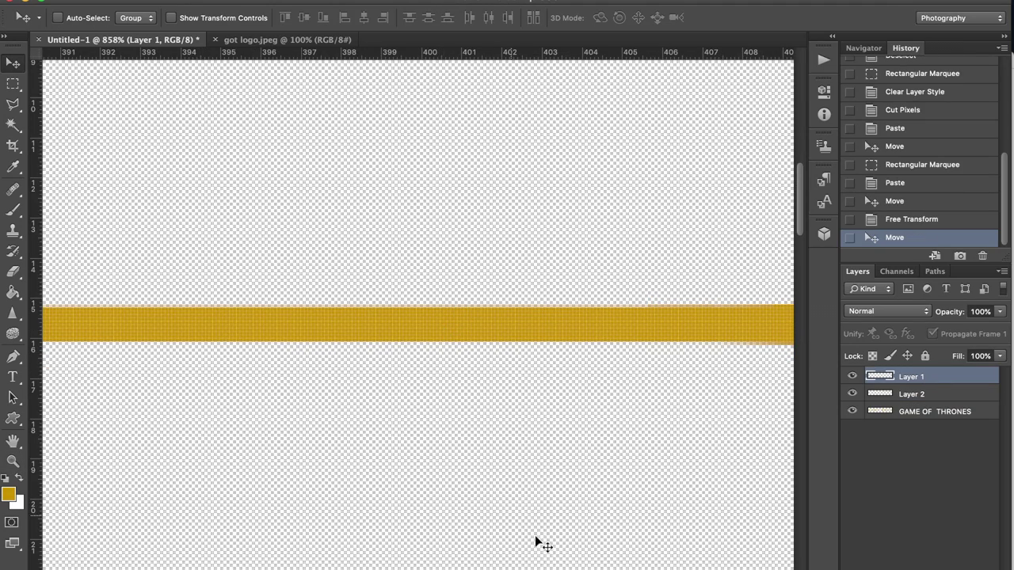
{"action": "key", "text": "super+0"}
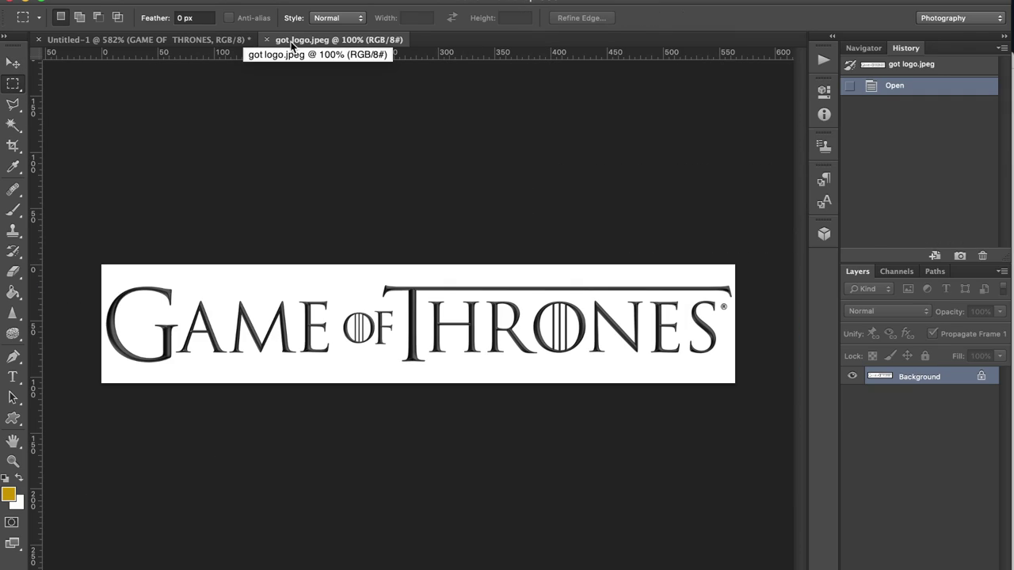
Open the recent file game of thrones text.psd and copy the Bevel & Emboss layer style from its text layer.
{"action": "left_click", "coordinate": [118, 38]}
{"action": "left_click", "coordinate": [118, 1]}
{"action": "mouse_move", "coordinate": [159, 70]}
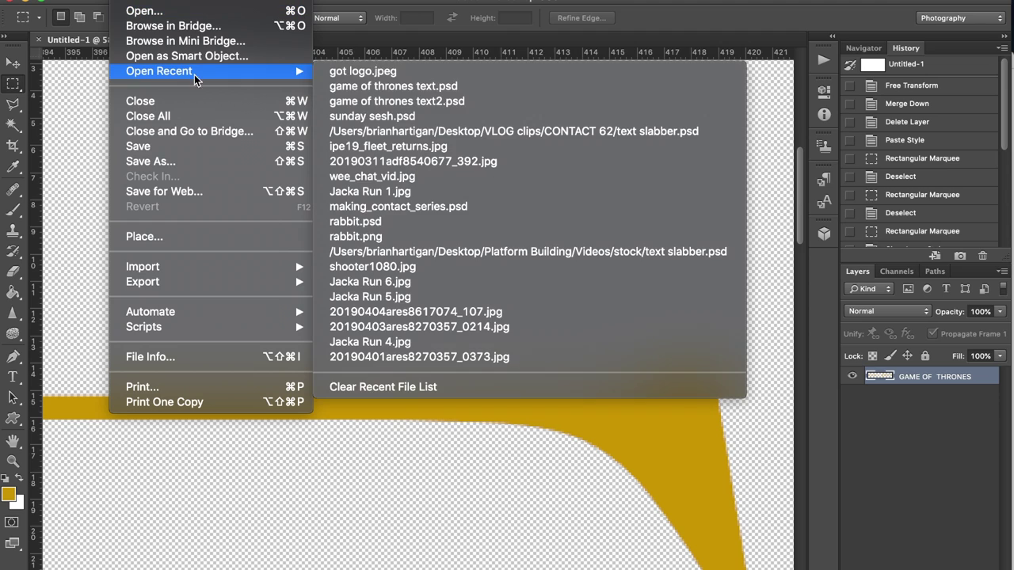
{"action": "left_click", "coordinate": [380, 87]}
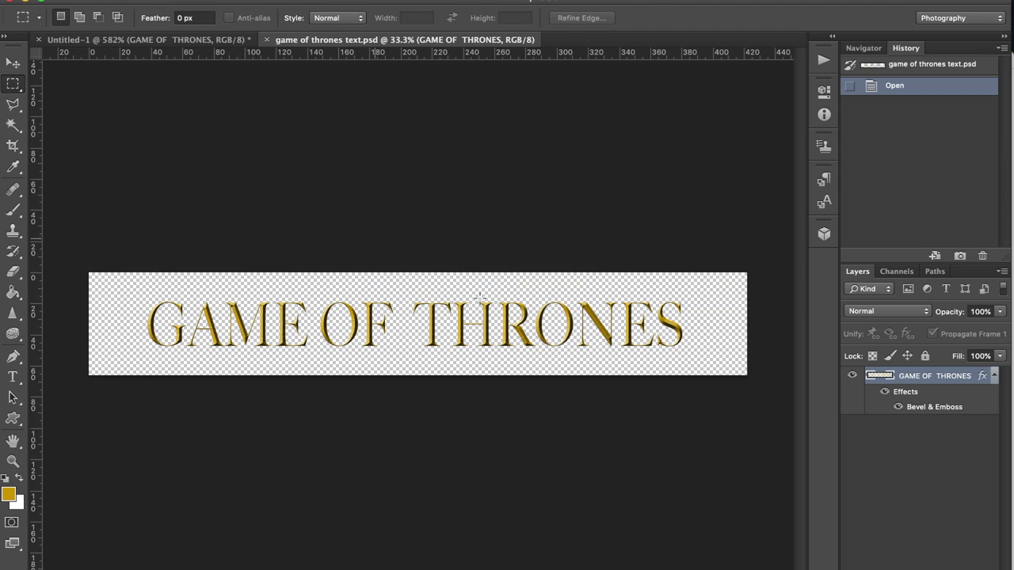
{"action": "right_click", "coordinate": [921, 404]}
{"action": "left_click", "coordinate": [848, 492]}
Paste the Bevel & Emboss style onto the Untitled-1 GAME OF THRONES layer and nudge the lettering slightly left.
{"action": "left_click", "coordinate": [267, 38]}
{"action": "right_click", "coordinate": [928, 381]}
{"action": "left_click", "coordinate": [779, 306]}
{"action": "key", "text": "super+0"}
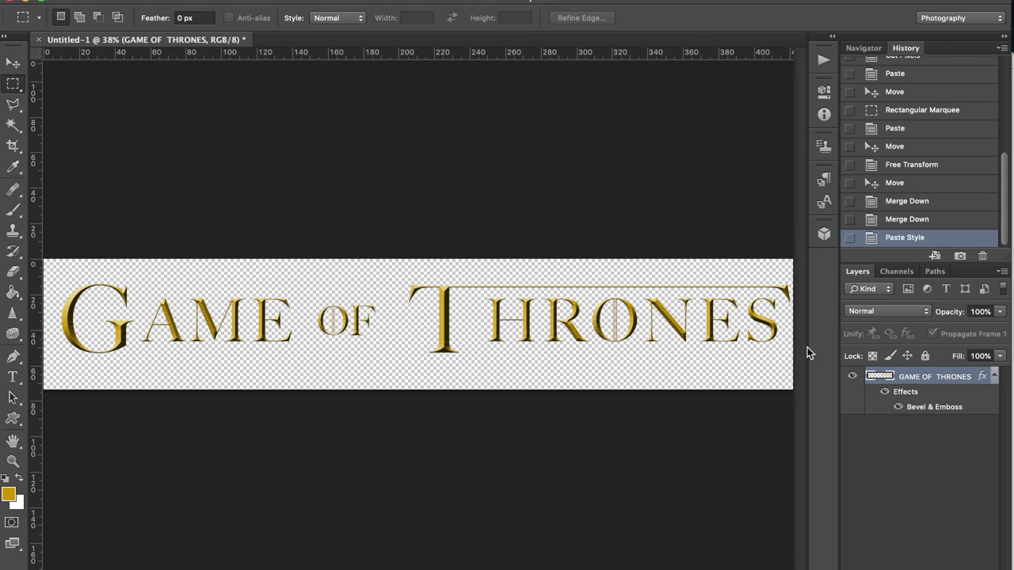
{"action": "left_click", "coordinate": [11, 65]}
{"action": "key", "text": "Left"}
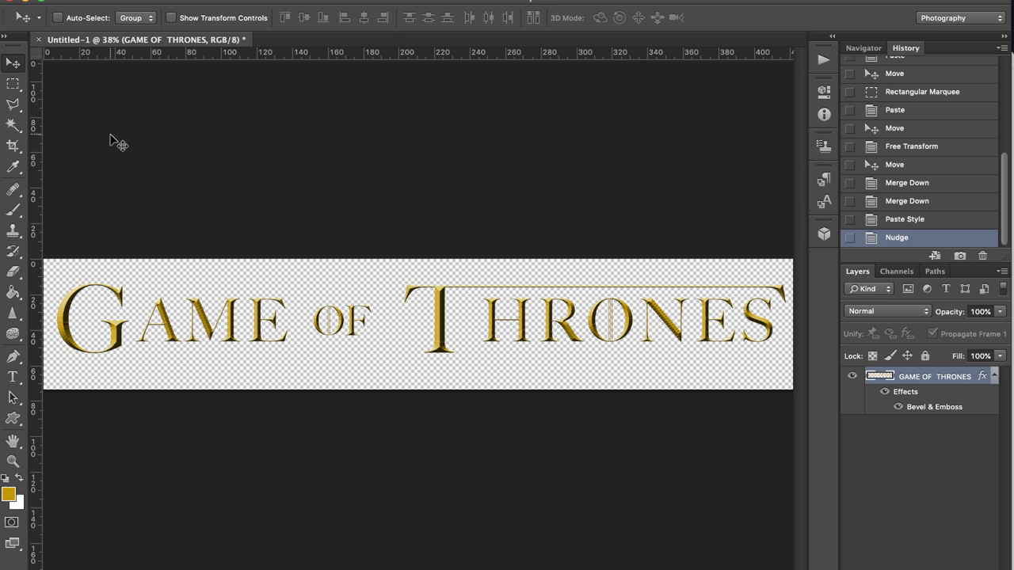
Save the logo over game of thrones text2.psd in the Game of Thrones folder, with Maximize Compatibility on.
{"action": "left_click", "coordinate": [131, 0]}
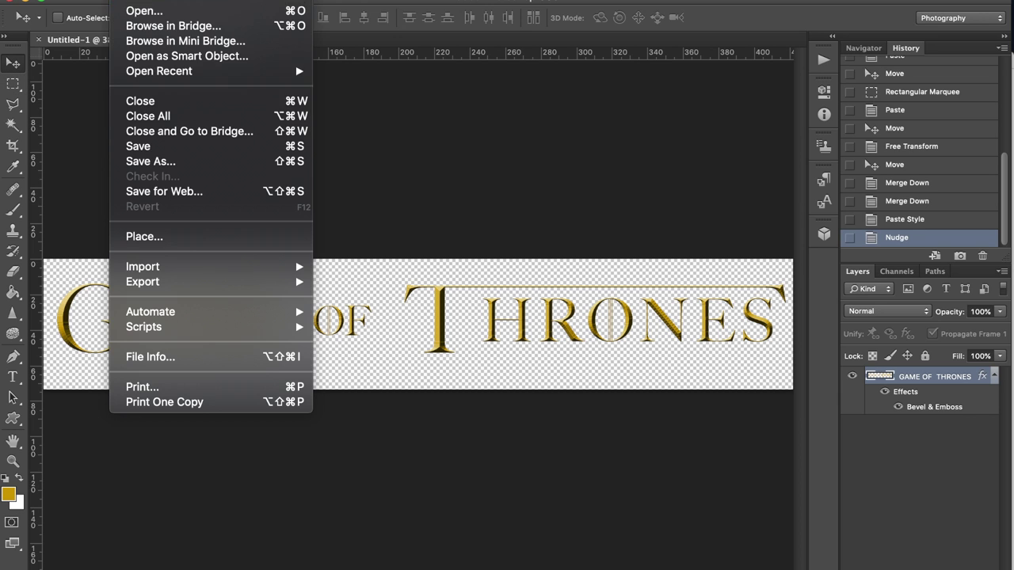
{"action": "left_click", "coordinate": [150, 162]}
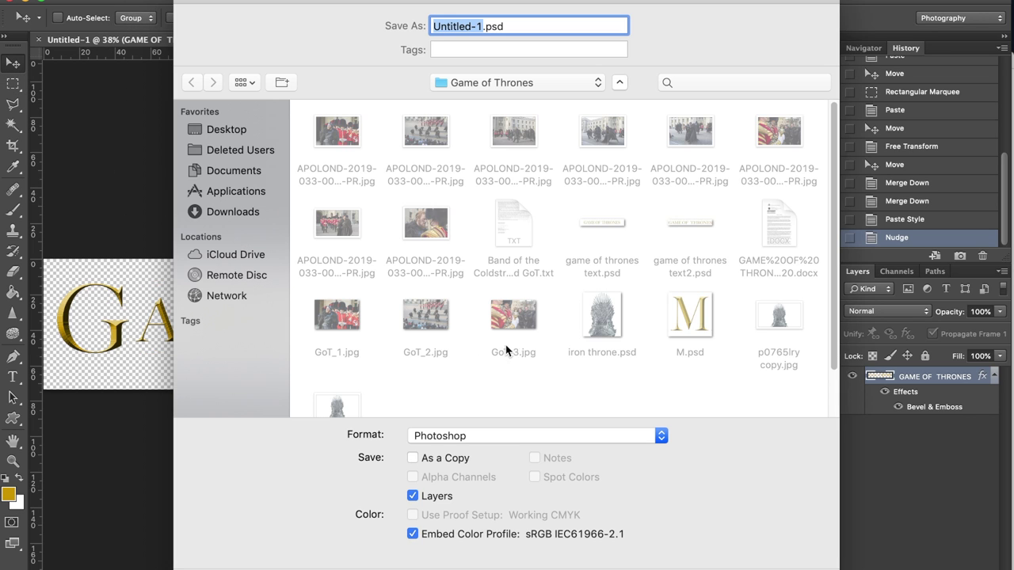
{"action": "left_click", "coordinate": [694, 222]}
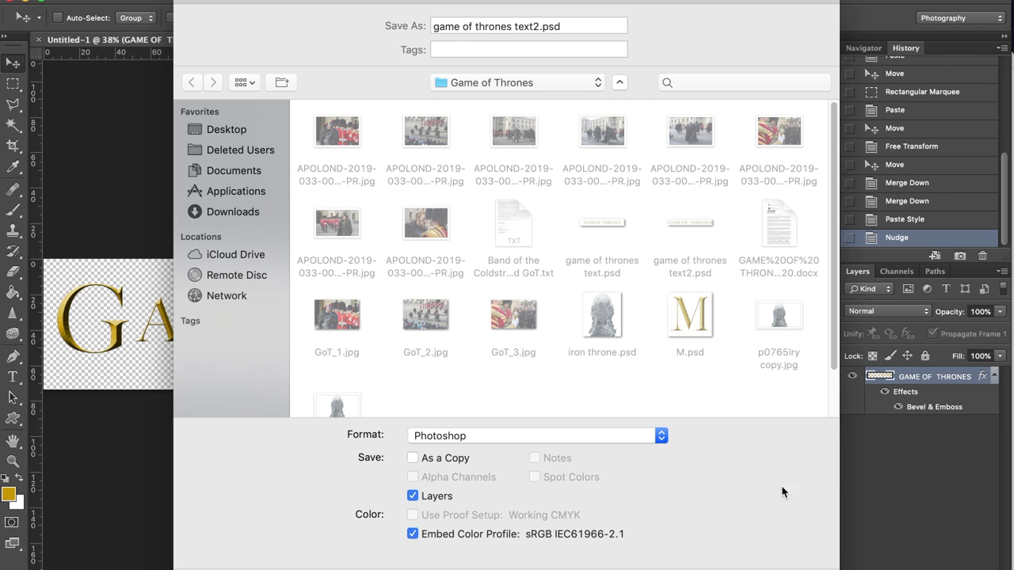
{"action": "key", "text": "Return"}
{"action": "left_click", "coordinate": [618, 99]}
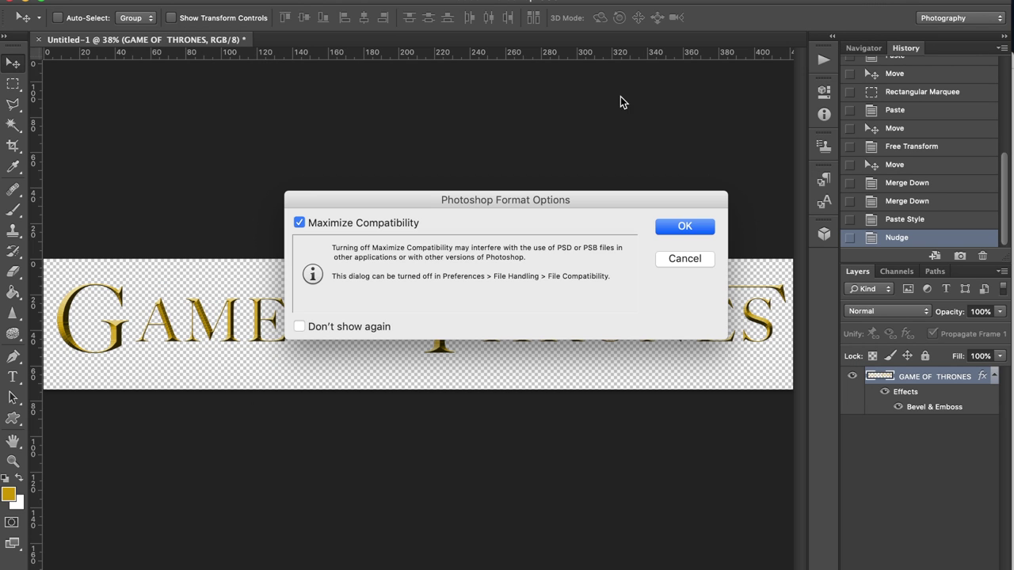
{"action": "left_click", "coordinate": [699, 229]}
Switch to contact62.indd in InDesign and update the spread's title image to the new game of thrones text2.psd.
{"action": "key", "text": "super+Tab"}
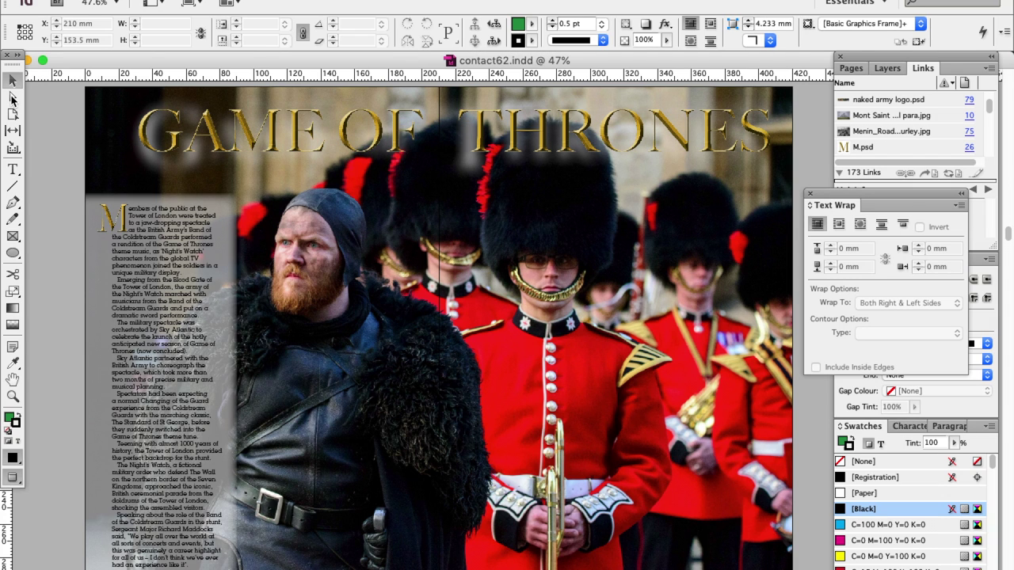
{"action": "left_click", "coordinate": [12, 96]}
{"action": "left_click", "coordinate": [444, 103]}
{"action": "right_click", "coordinate": [925, 151]}
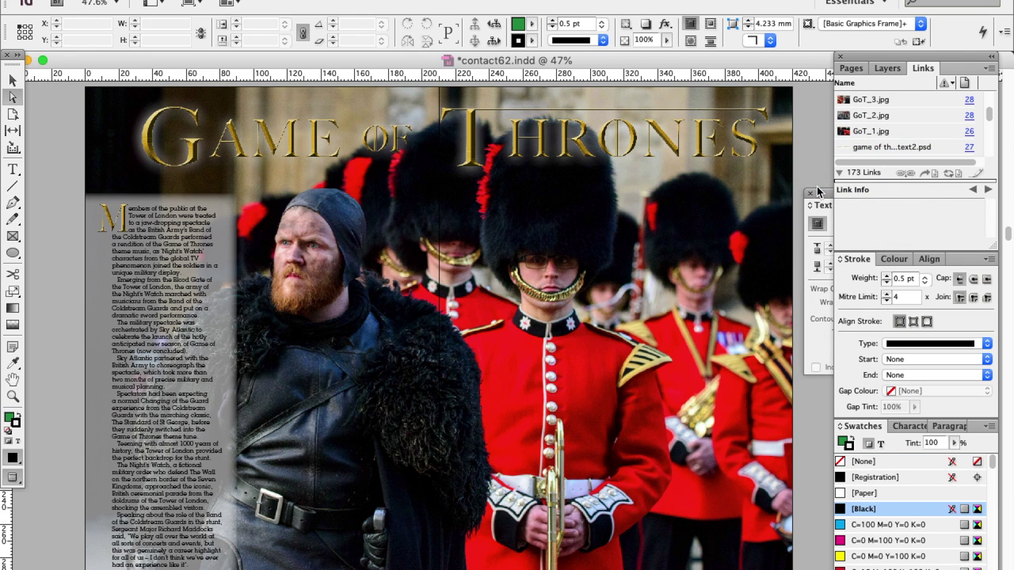
Scale the title image inside its frame to 93% in both directions.
{"action": "left_click", "coordinate": [13, 81]}
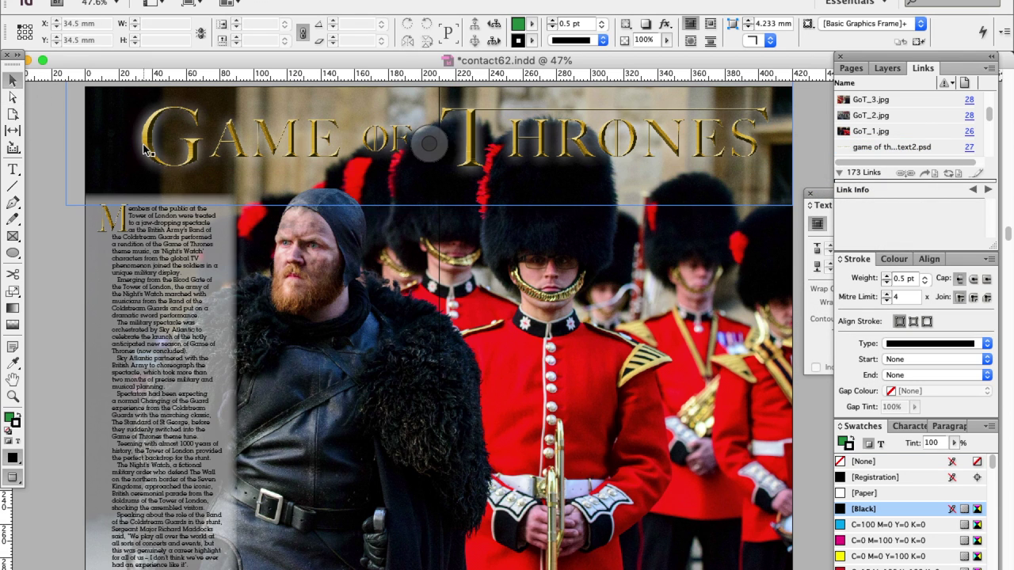
{"action": "left_click", "coordinate": [13, 97]}
{"action": "left_click", "coordinate": [210, 141]}
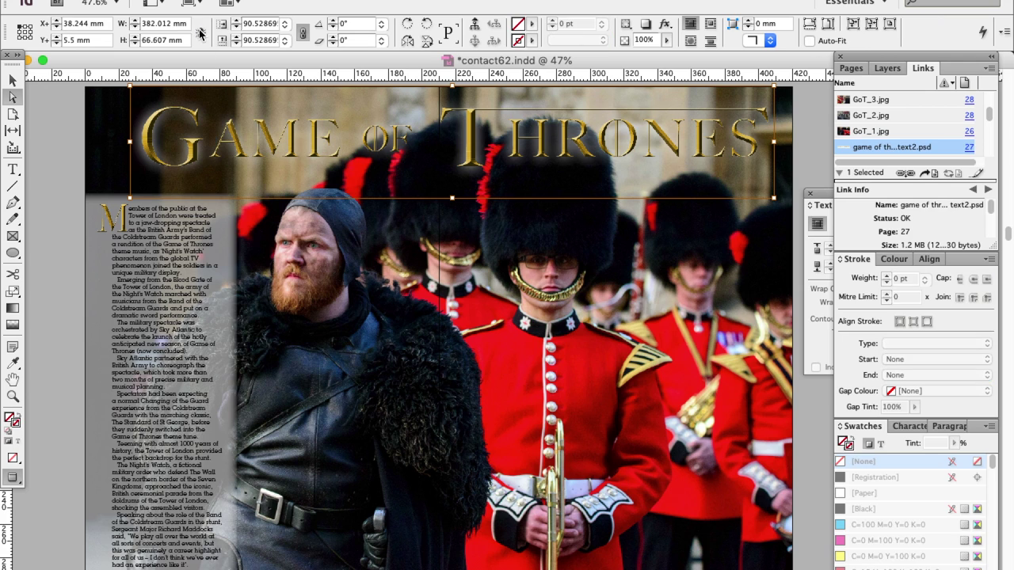
{"action": "left_click", "coordinate": [236, 20]}
{"action": "left_click", "coordinate": [236, 20]}
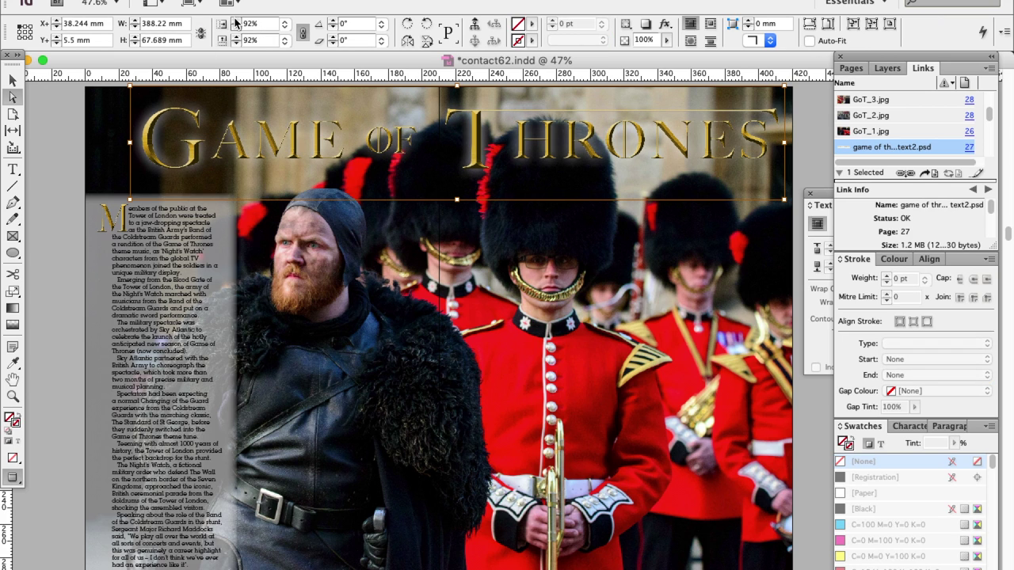
{"action": "left_click", "coordinate": [235, 20]}
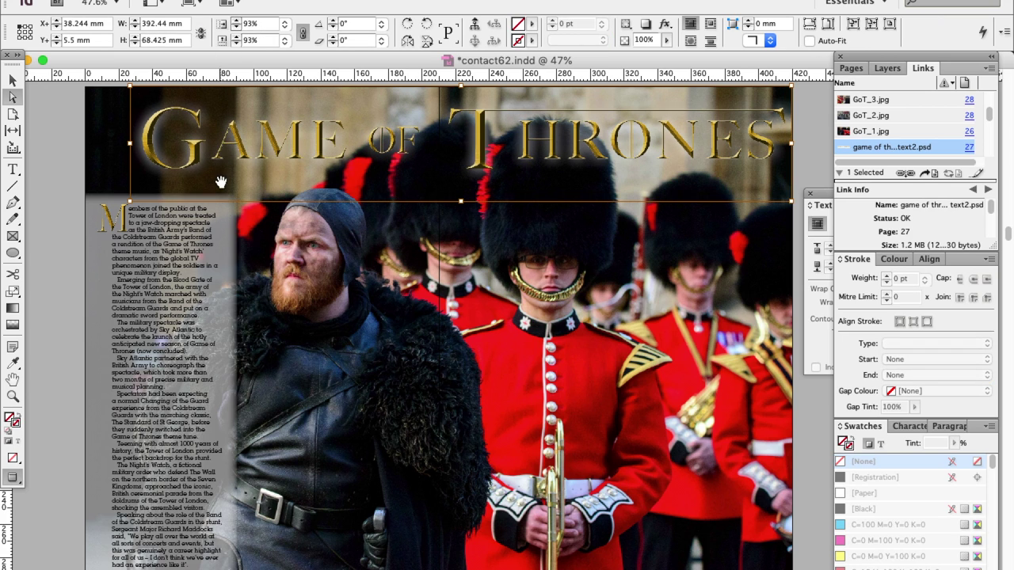
Nudge the title frame up to Y -9.75 mm and save the document.
{"action": "left_click", "coordinate": [12, 80]}
{"action": "left_click", "coordinate": [49, 203]}
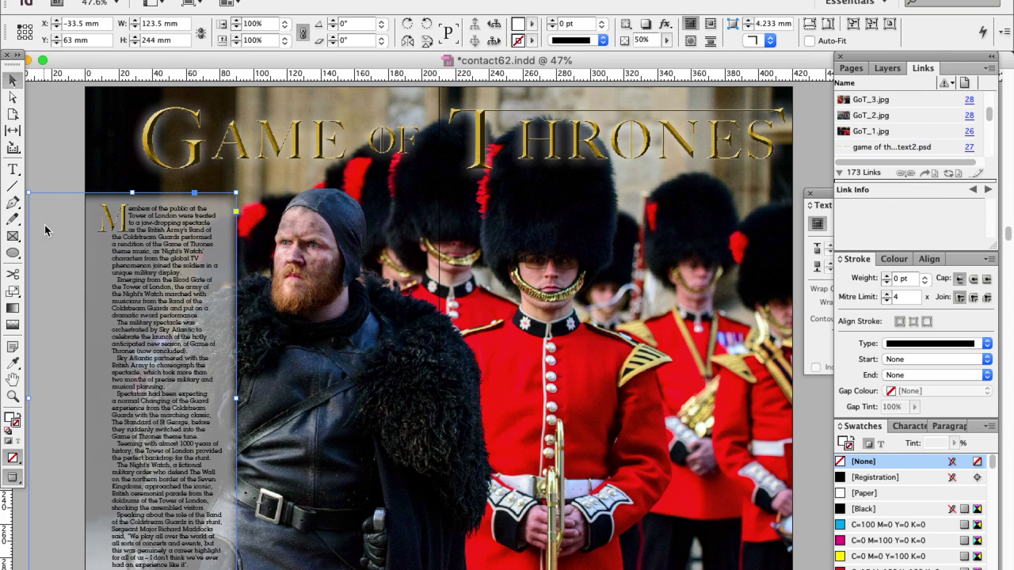
{"action": "left_click", "coordinate": [163, 169]}
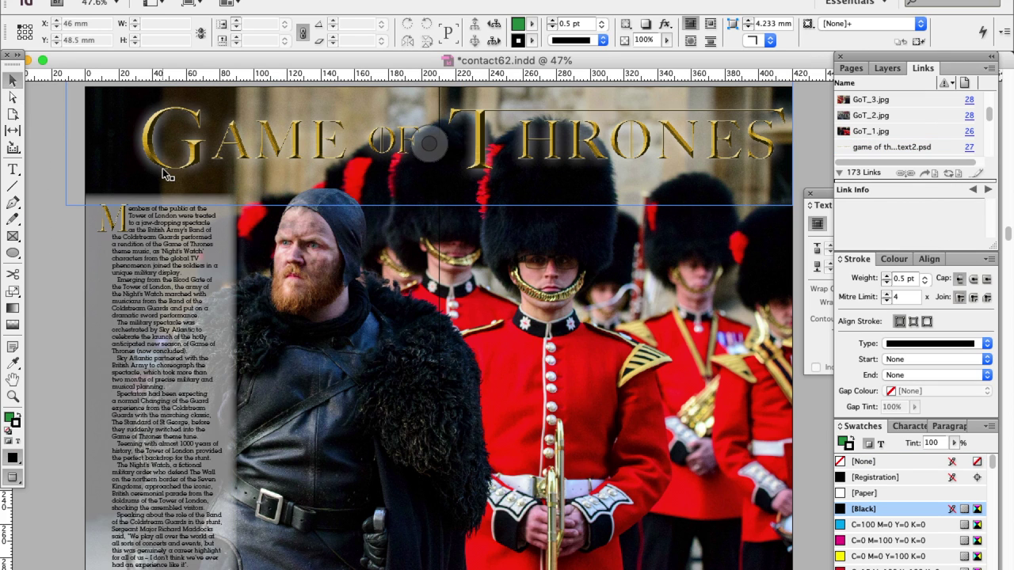
{"action": "key", "text": "Up"}
{"action": "key", "text": "Up"}
{"action": "key", "text": "Up"}
{"action": "key", "text": "Up"}
{"action": "key", "text": "Up"}
{"action": "key", "text": "Up"}
{"action": "key", "text": "Up"}
{"action": "key", "text": "Up"}
{"action": "key", "text": "Up"}
{"action": "key", "text": "Up"}
{"action": "key", "text": "Up"}
{"action": "key", "text": "Up"}
{"action": "key", "text": "Up"}
{"action": "key", "text": "Up"}
{"action": "key", "text": "Up"}
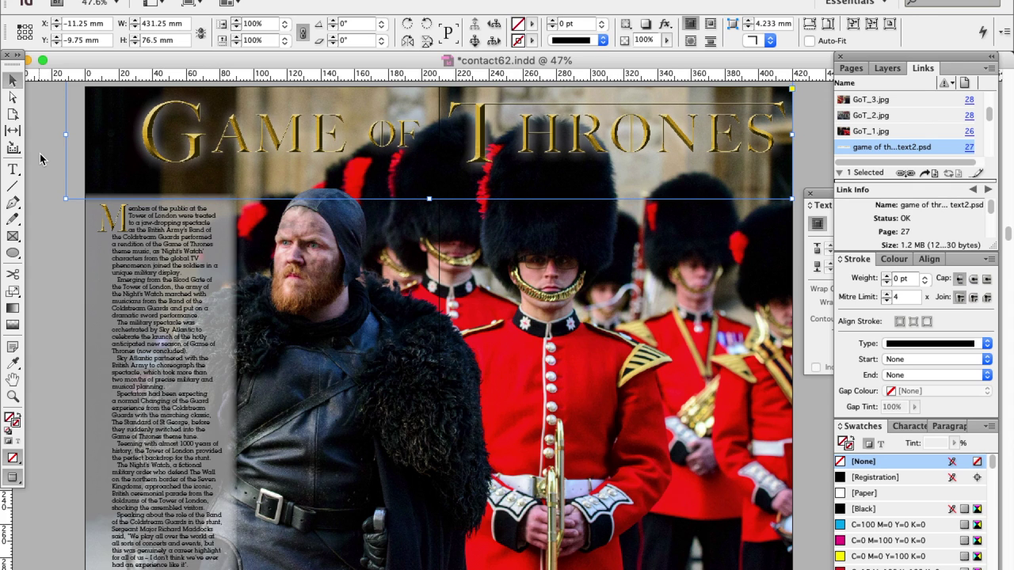
{"action": "left_click", "coordinate": [40, 155]}
{"action": "key", "text": "super+s"}
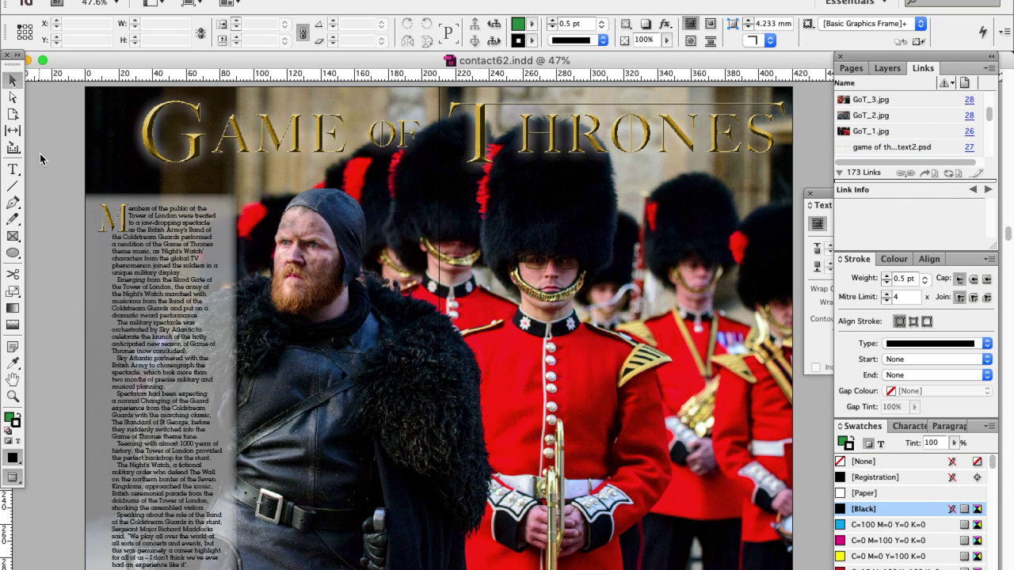